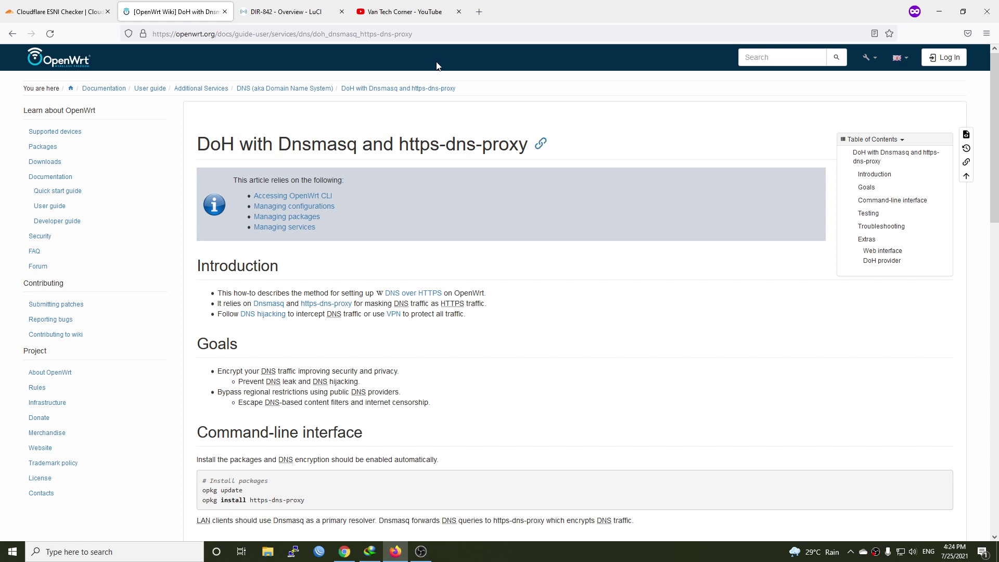
# From the DoH article, go to the router's System > Software page and run Update lists
pyautogui.click(404, 11)
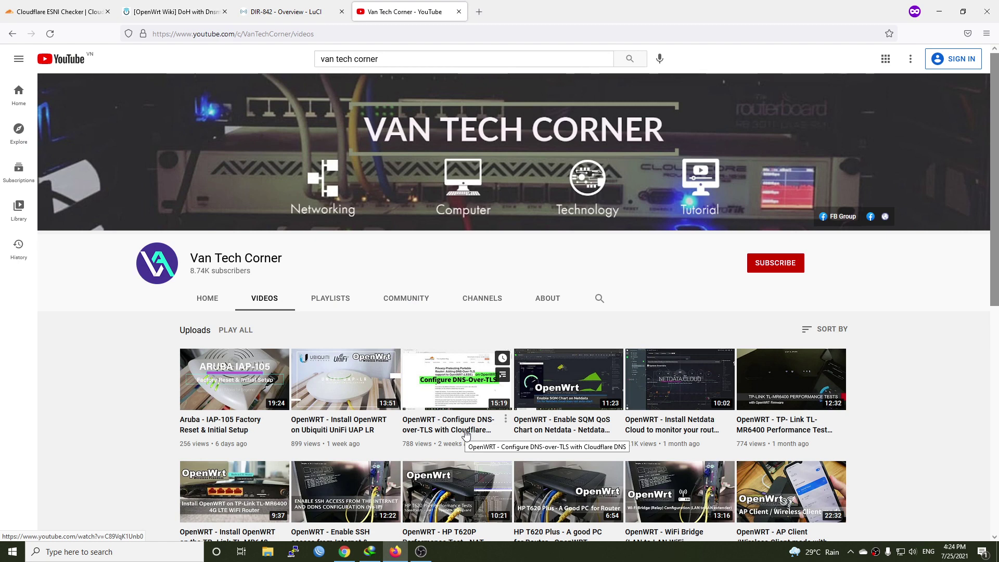
pyautogui.click(172, 11)
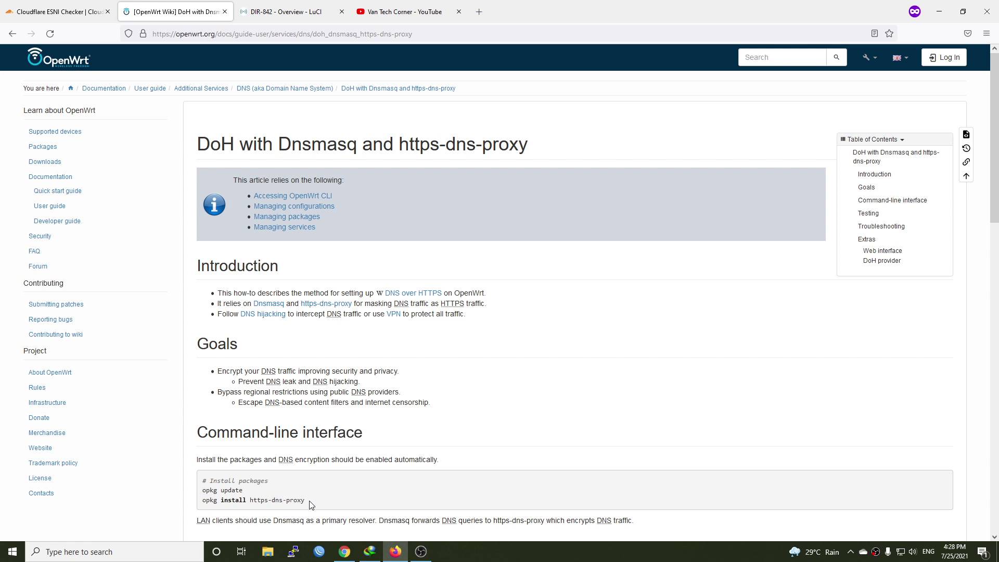
pyautogui.click(280, 6)
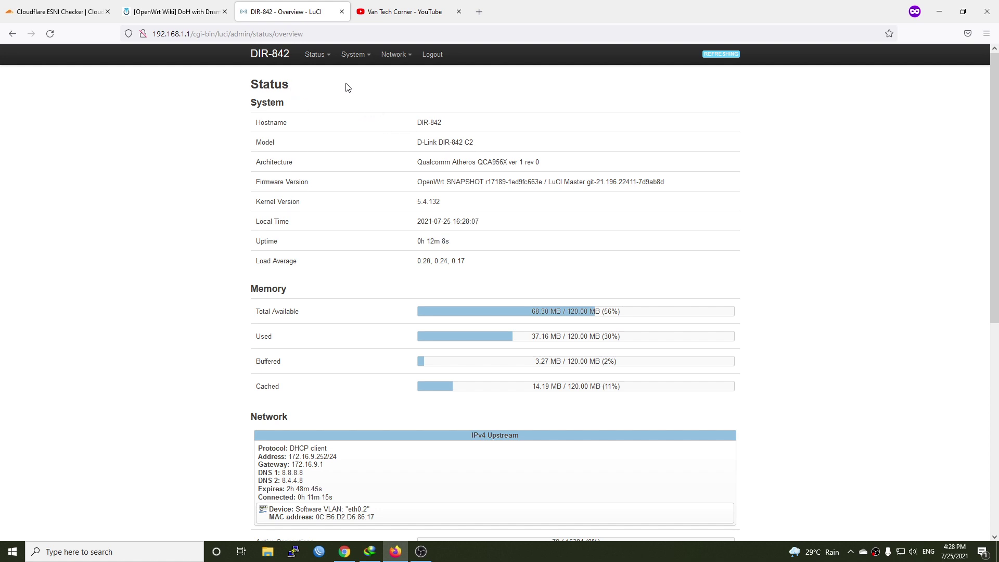
pyautogui.moveTo(351, 63)
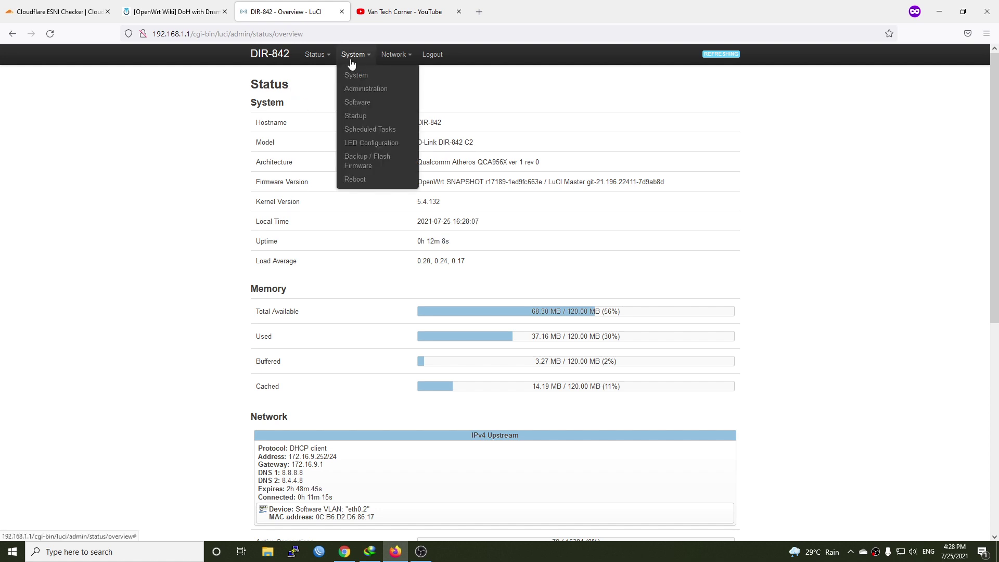
pyautogui.click(355, 101)
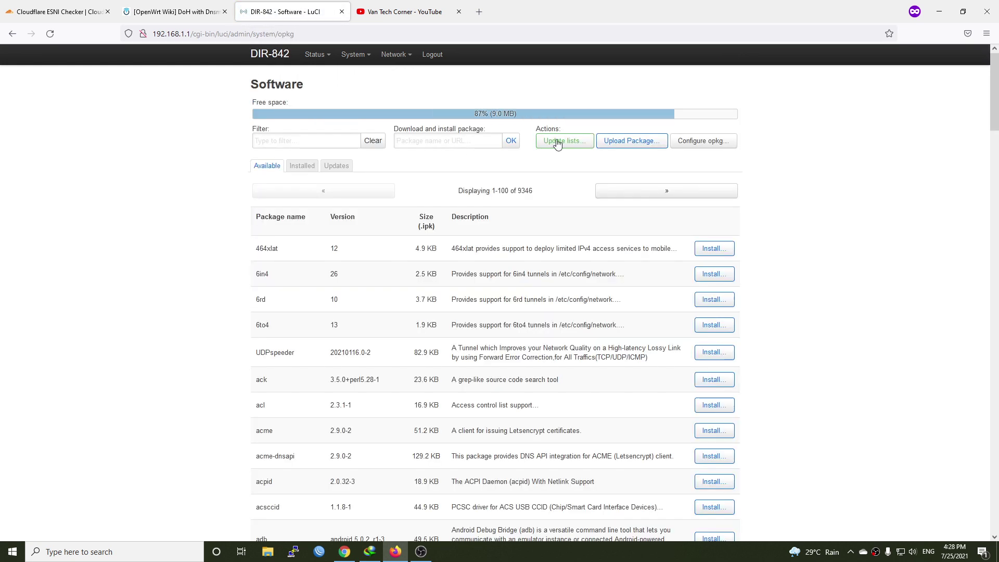
pyautogui.click(569, 141)
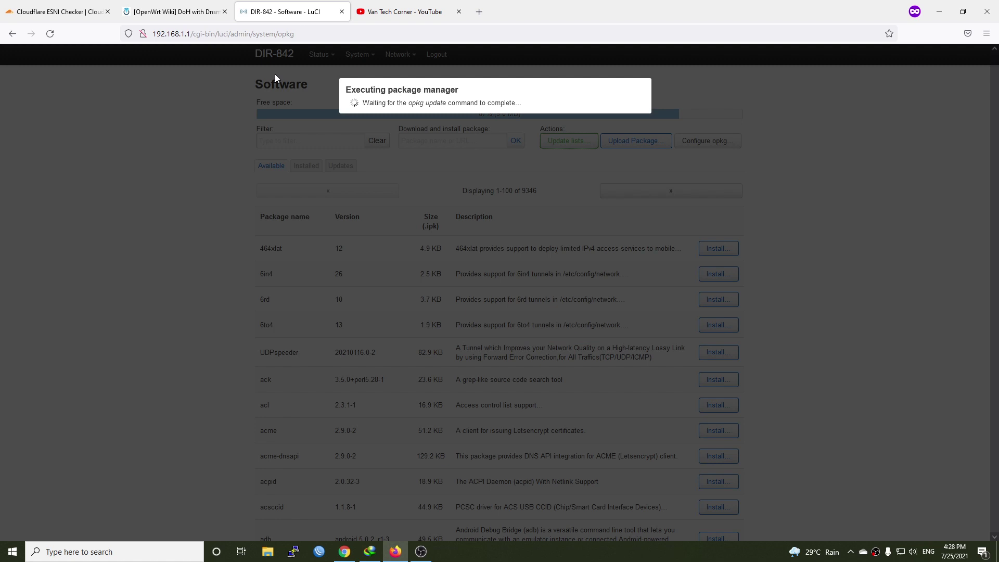
# Highlight the https-dns-proxy package name in the wiki's install commands, then return to the LuCI update log
pyautogui.click(198, 4)
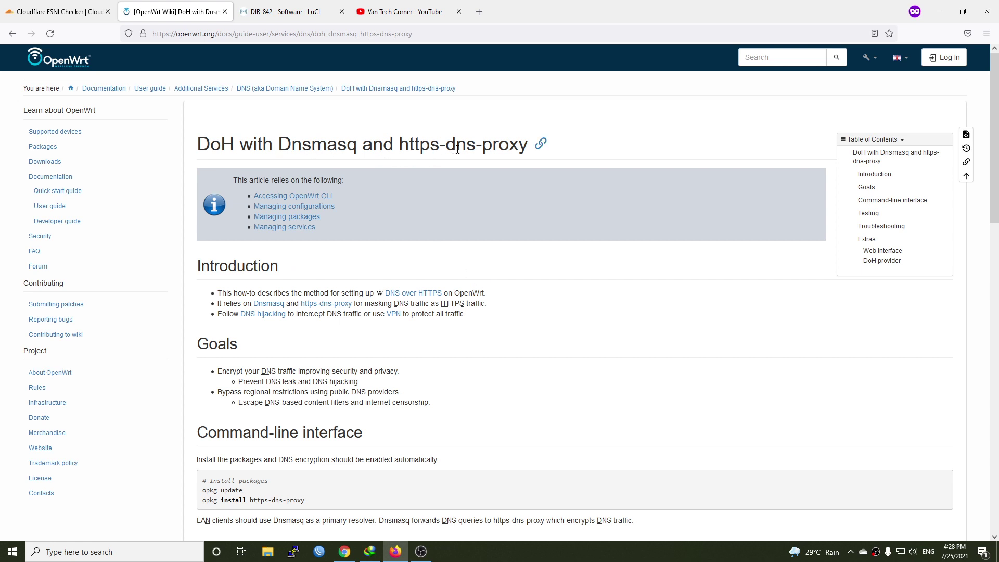
pyautogui.doubleClick(319, 143)
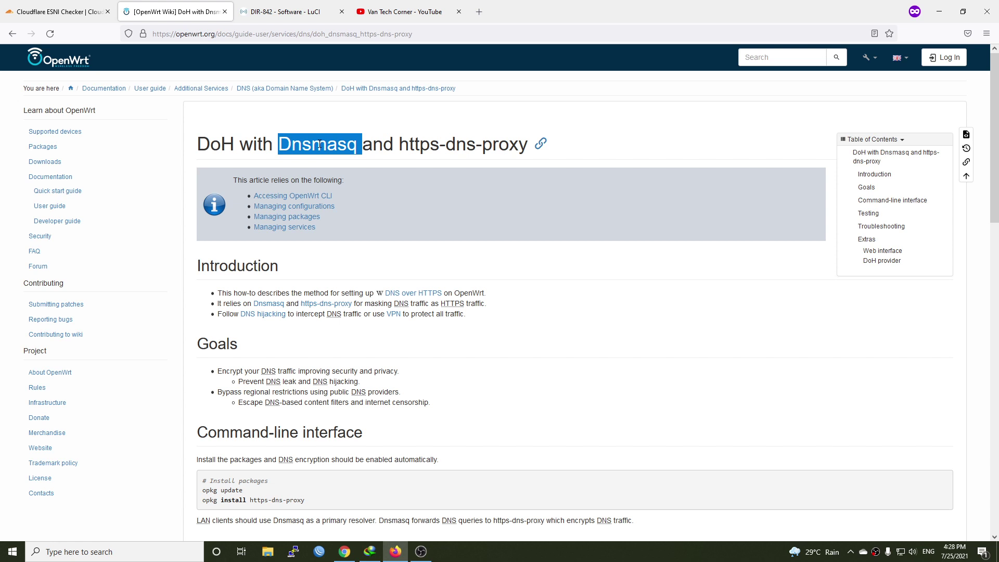
pyautogui.moveTo(482, 144); pyautogui.dragTo(472, 143)
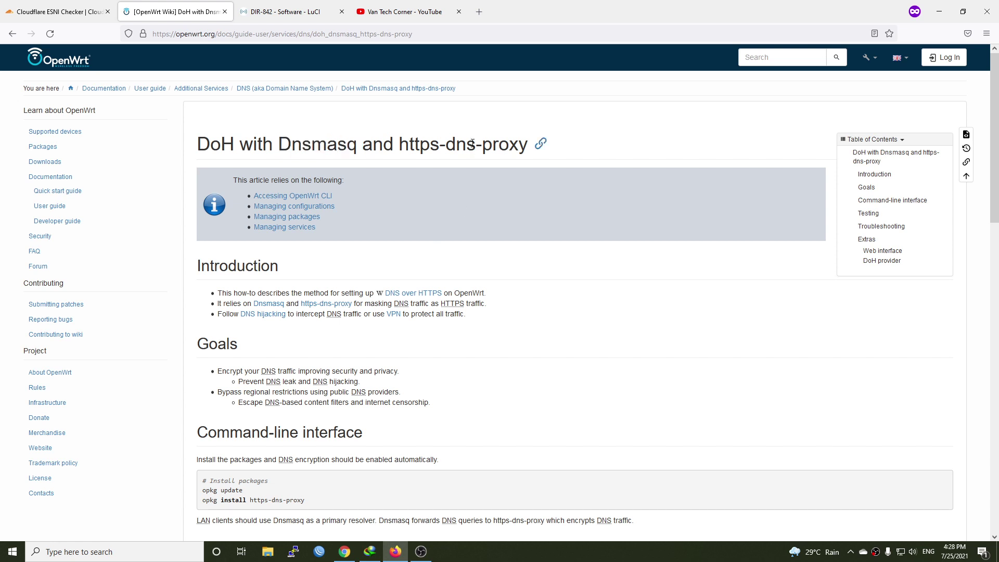
pyautogui.moveTo(310, 501); pyautogui.dragTo(250, 507)
pyautogui.hotkey('ctrl', 'c')
pyautogui.click(309, 10)
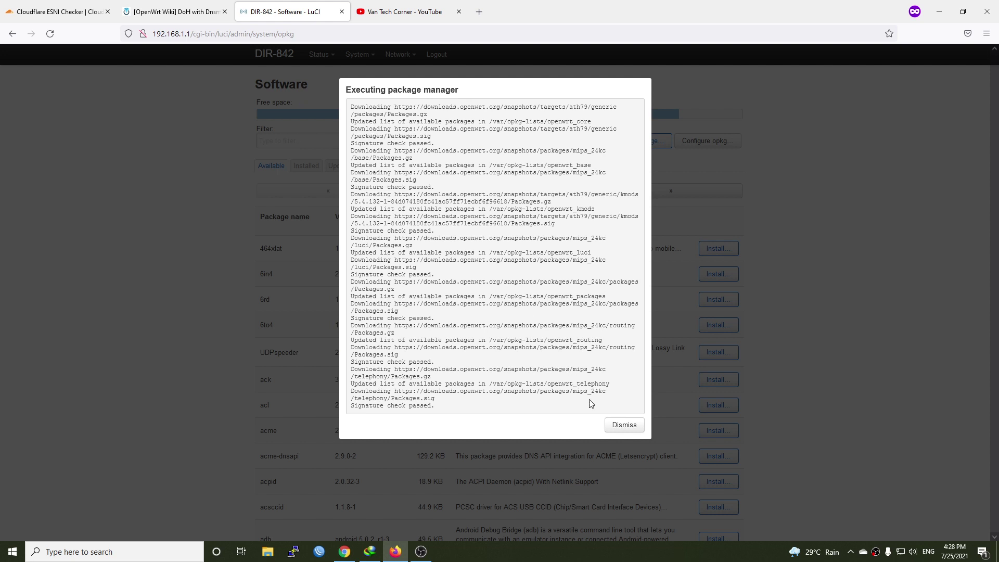
# Filter the package list for https-dns-proxy and install the https-dns-proxy package
pyautogui.click(623, 425)
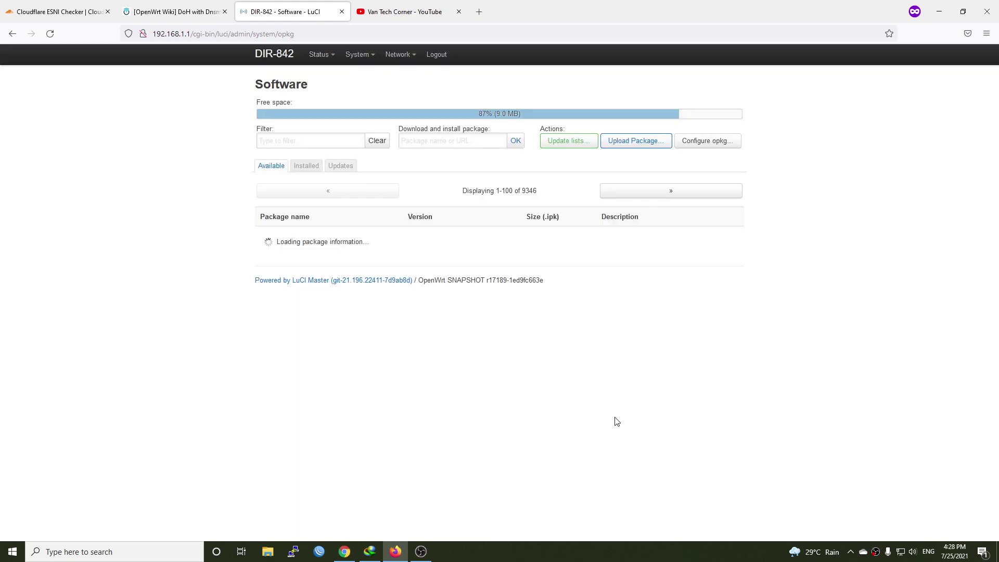
pyautogui.click(315, 140)
pyautogui.hotkey('ctrl', 'v')
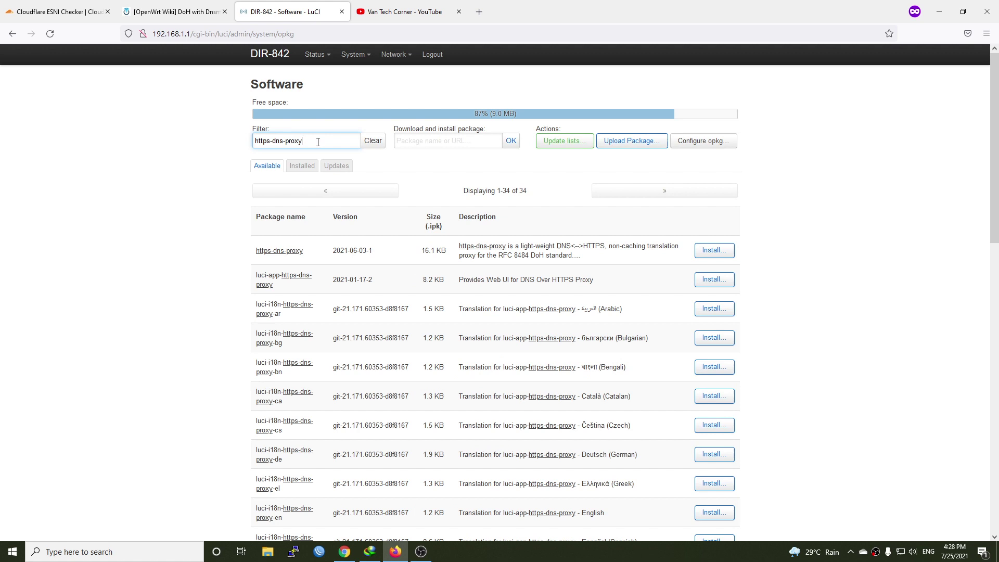
pyautogui.click(714, 250)
pyautogui.click(632, 255)
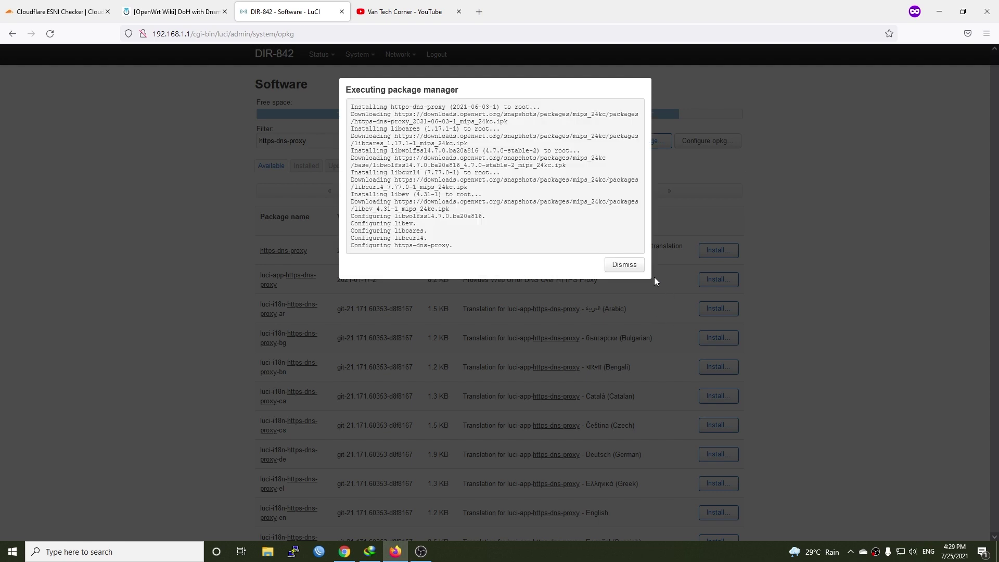
pyautogui.click(625, 266)
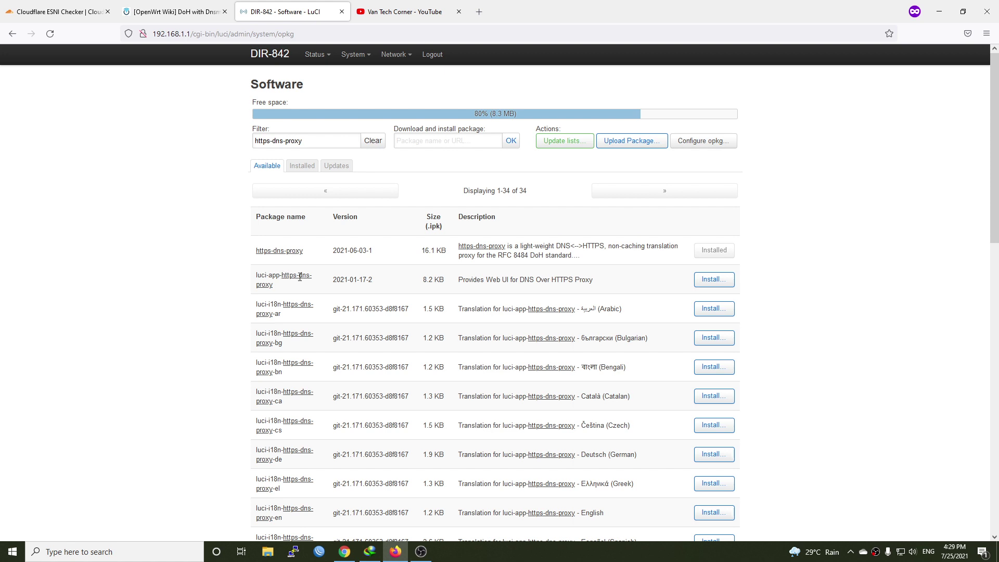
# Install the luci-app-https-dns-proxy package and close its log
pyautogui.click(712, 281)
pyautogui.click(631, 529)
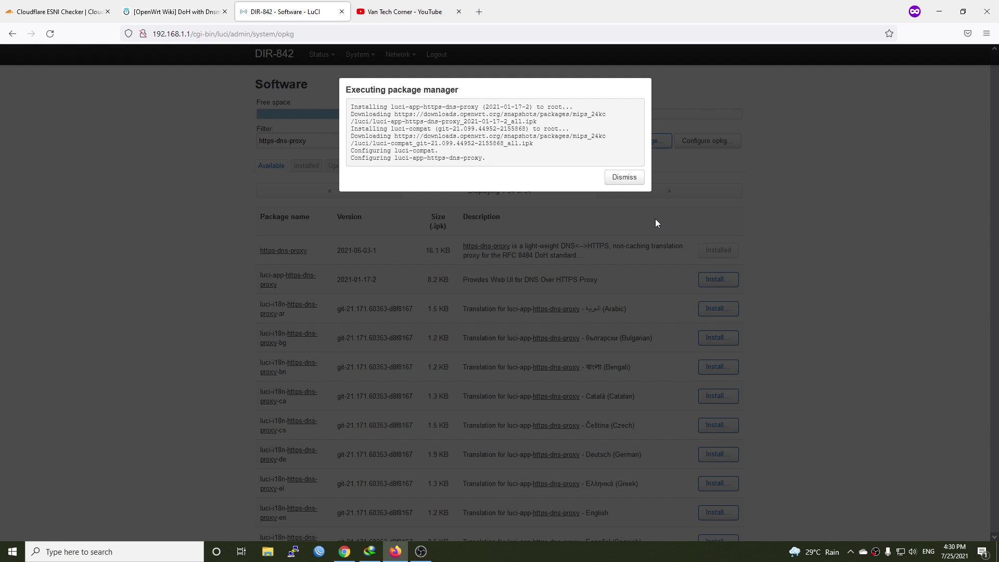
pyautogui.click(622, 177)
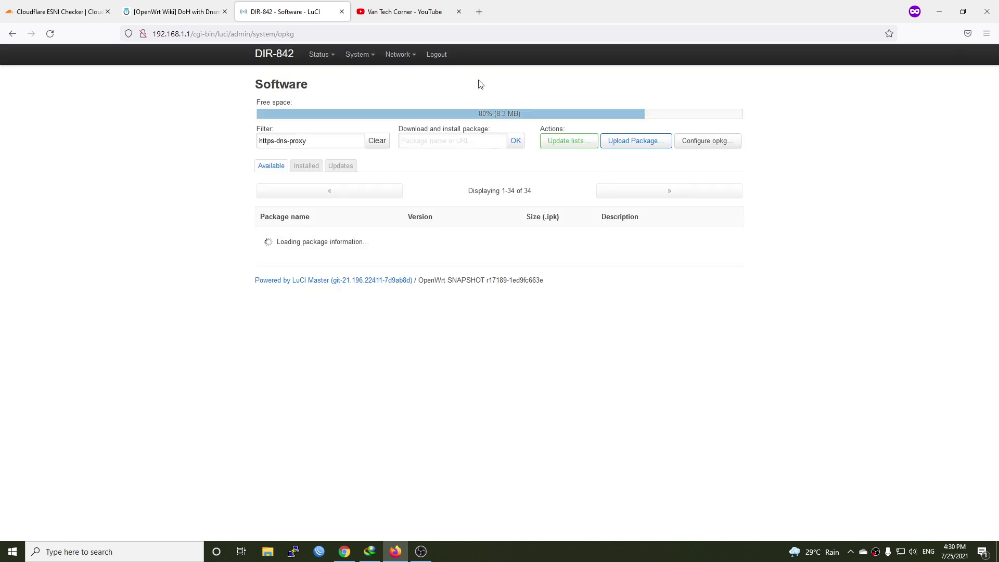
# Log out of LuCI and log back in with the router password
pyautogui.click(437, 54)
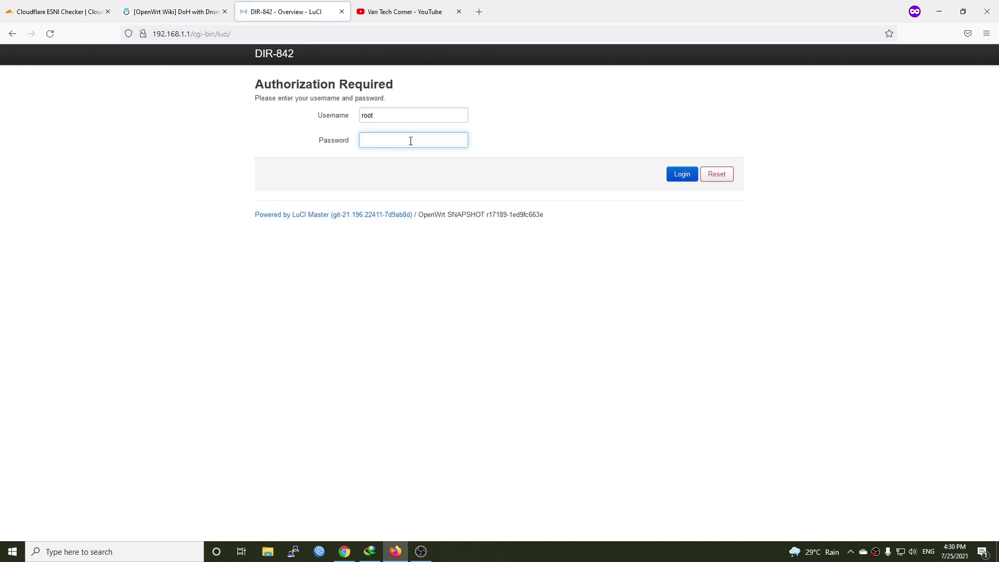
pyautogui.write('**********')
pyautogui.press('Return')
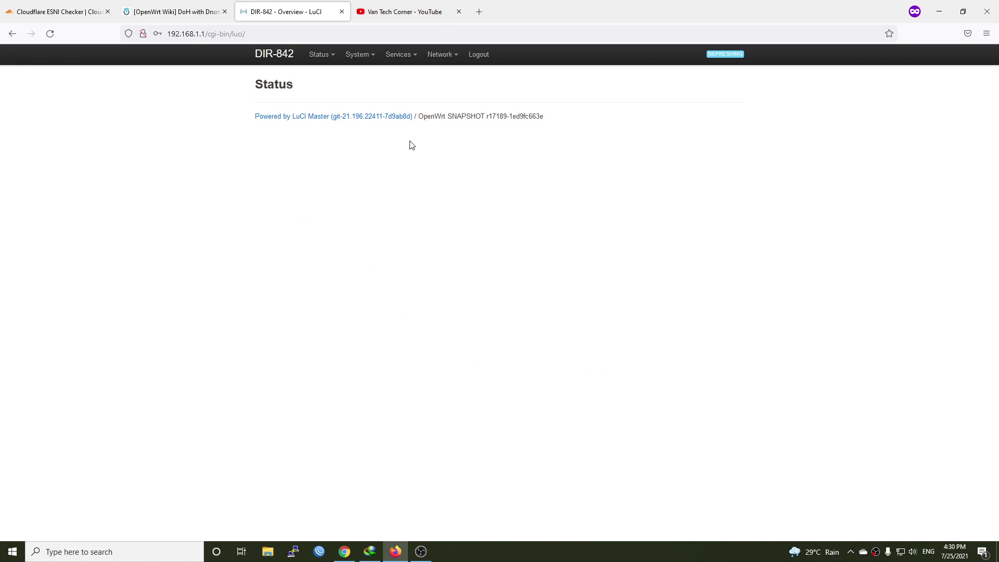
# Open Services > DNS HTTPS Proxy and check Cloudflare DoH listening on port 5054
pyautogui.moveTo(398, 56)
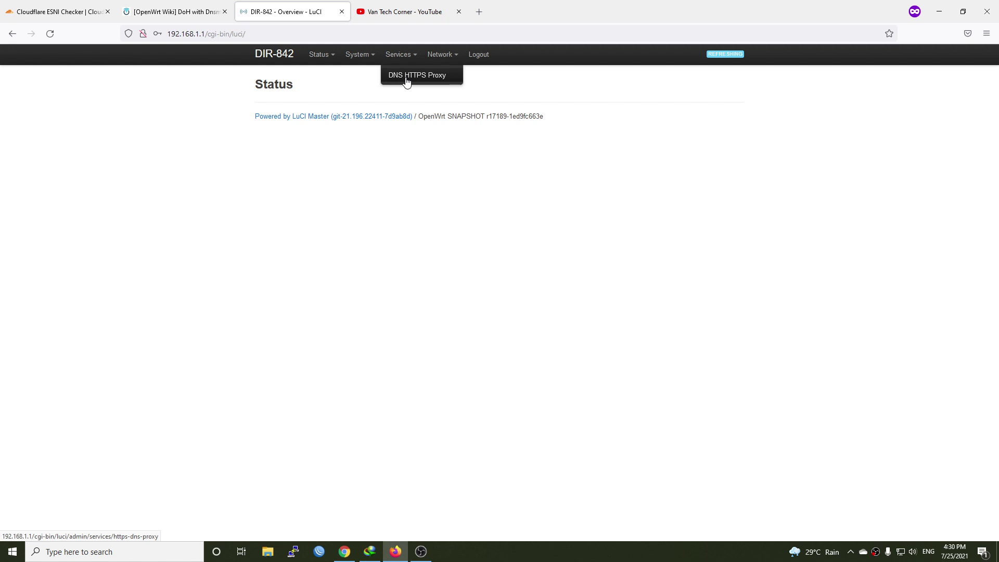
pyautogui.click(406, 77)
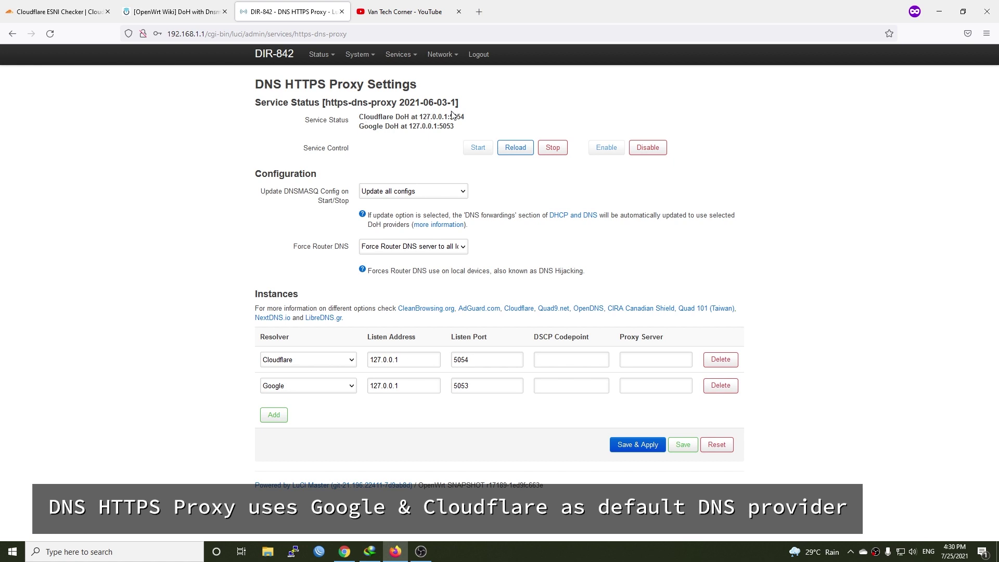
pyautogui.moveTo(482, 121); pyautogui.dragTo(452, 114)
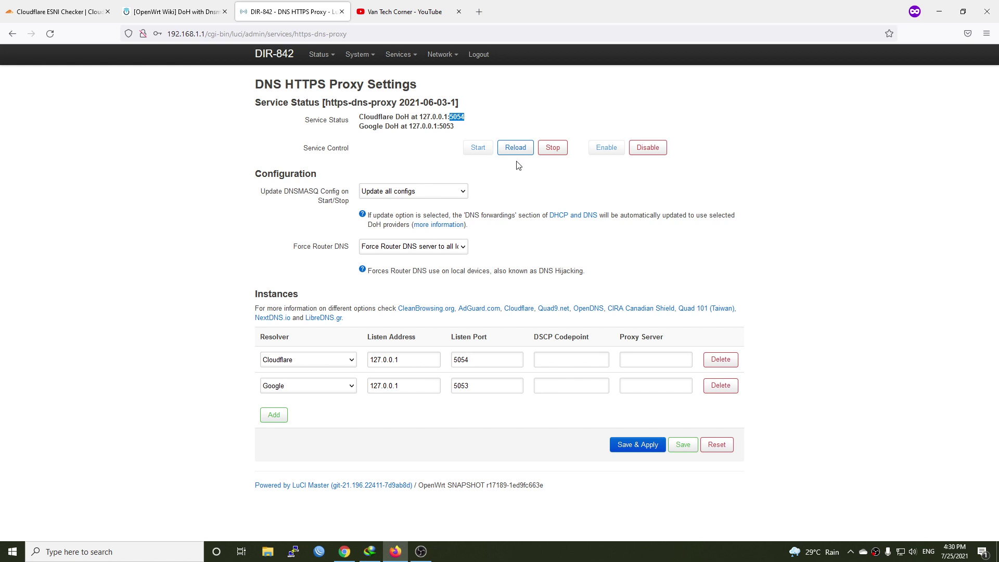
pyautogui.click(504, 119)
# Open Network > DHCP and DNS and check the 127.0.0.1#5054 and 127.0.0.1#5053 forwardings
pyautogui.moveTo(446, 63)
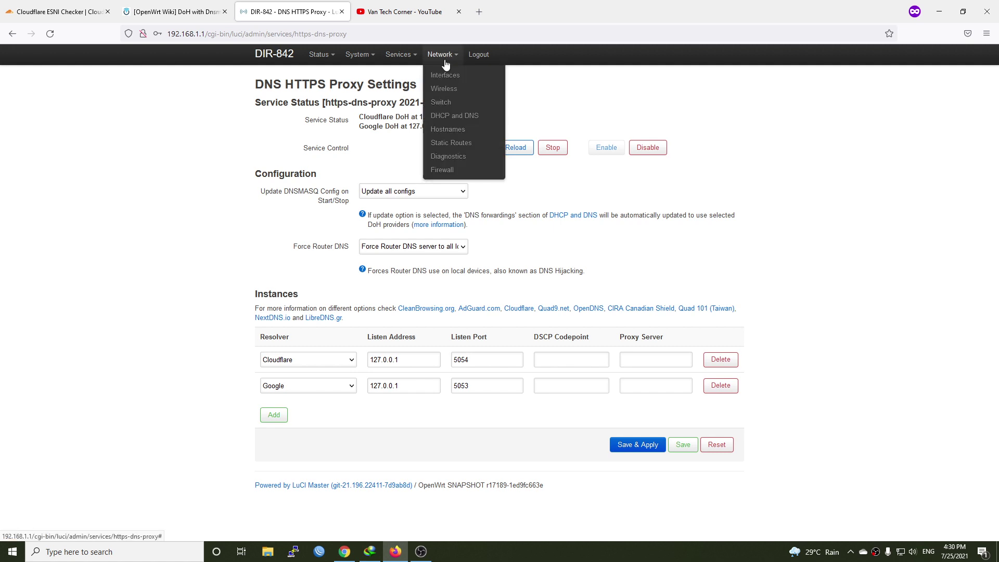
pyautogui.click(446, 120)
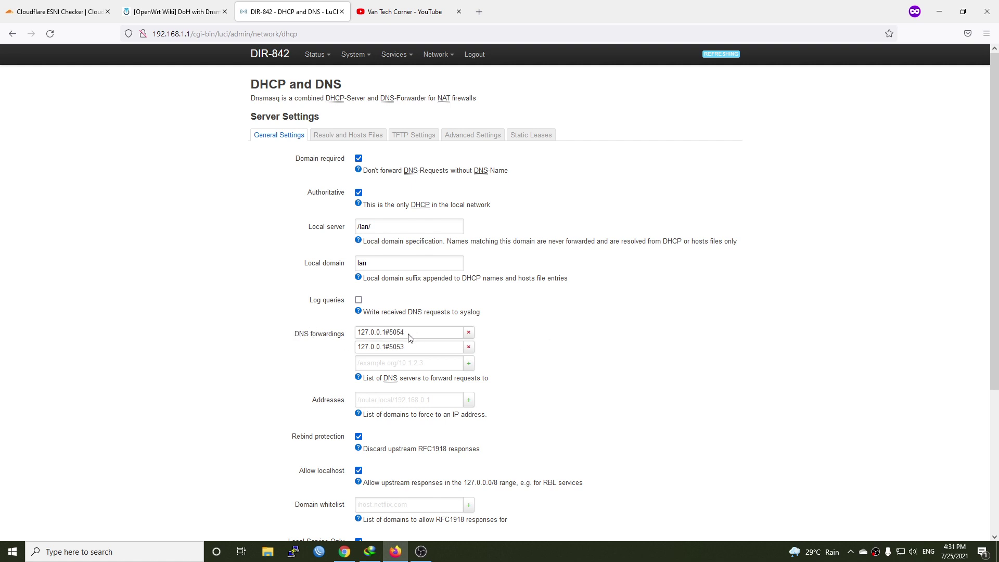
pyautogui.moveTo(408, 338); pyautogui.dragTo(355, 337)
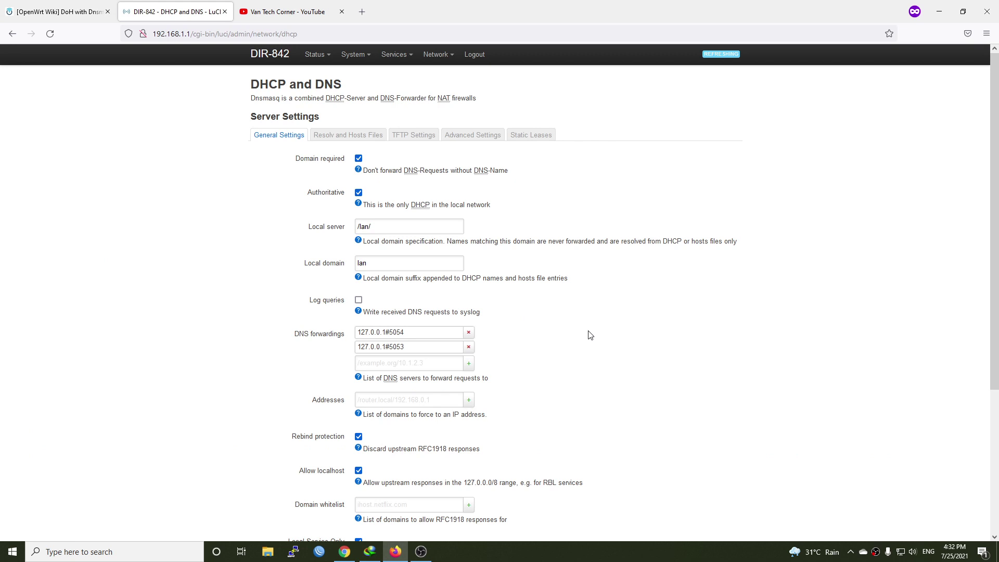
pyautogui.click(39, 10)
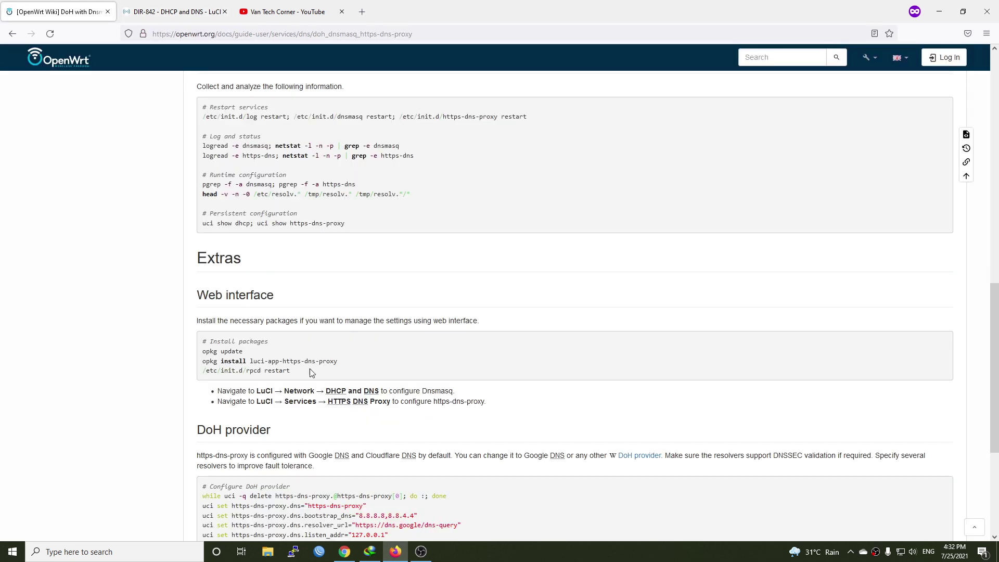
pyautogui.moveTo(304, 370); pyautogui.dragTo(201, 370)
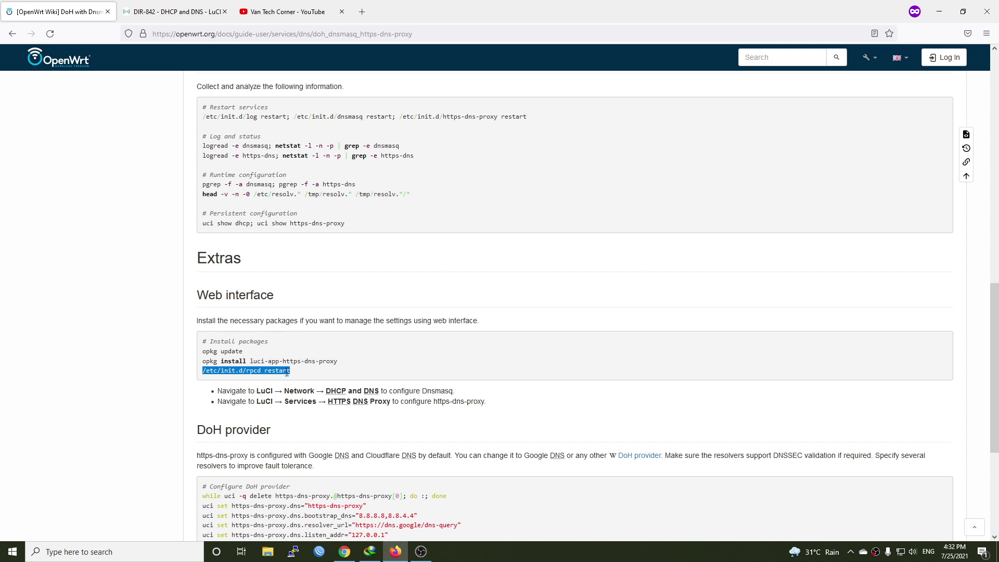
pyautogui.hotkey('ctrl', 'Tab')
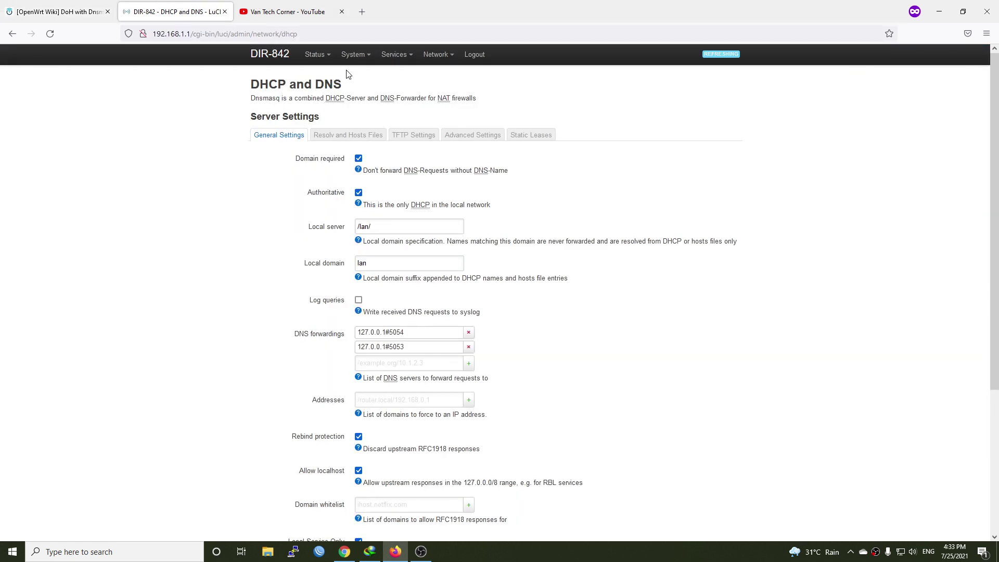
# Reboot the router from the System > Reboot page
pyautogui.moveTo(349, 65)
pyautogui.click(356, 179)
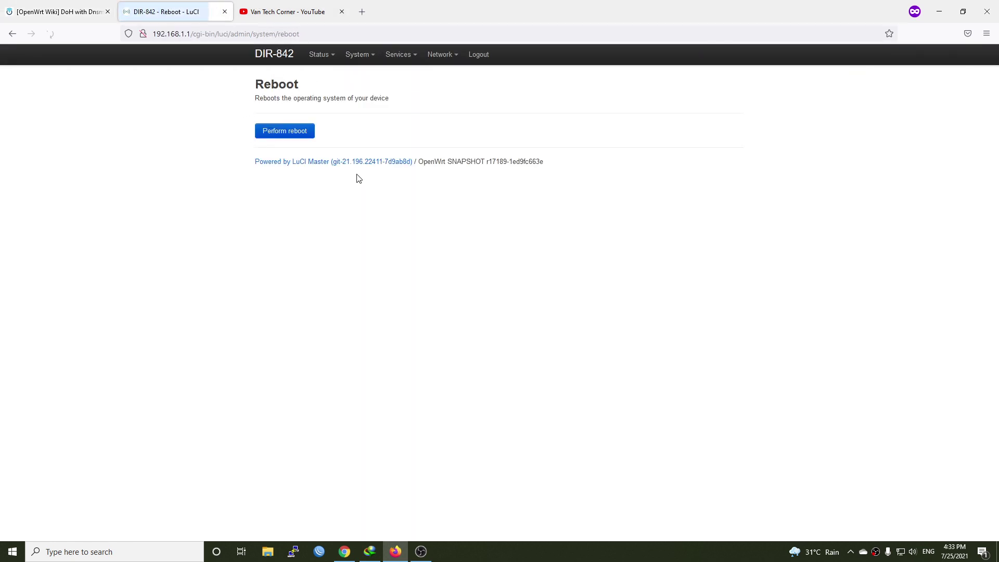
pyautogui.click(296, 130)
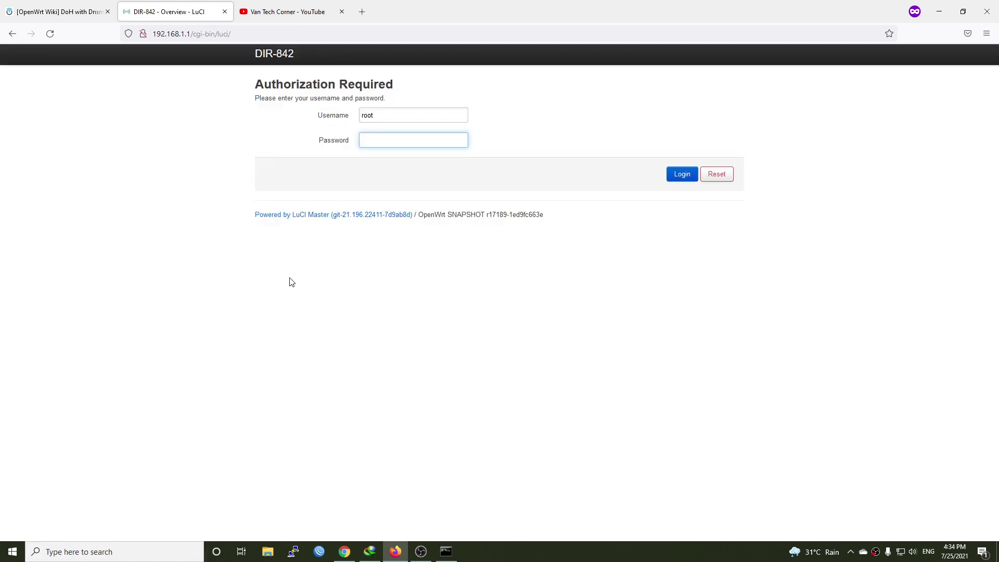
# Log back in after the reboot and confirm both DoH proxies still run under DNS HTTPS Proxy
pyautogui.write('********')
pyautogui.press('Return')
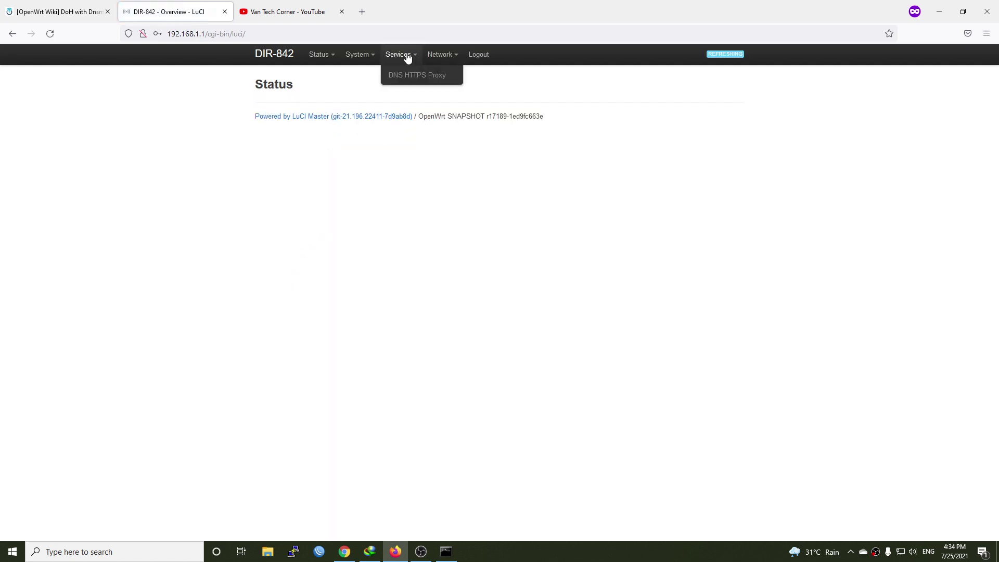
pyautogui.click(404, 75)
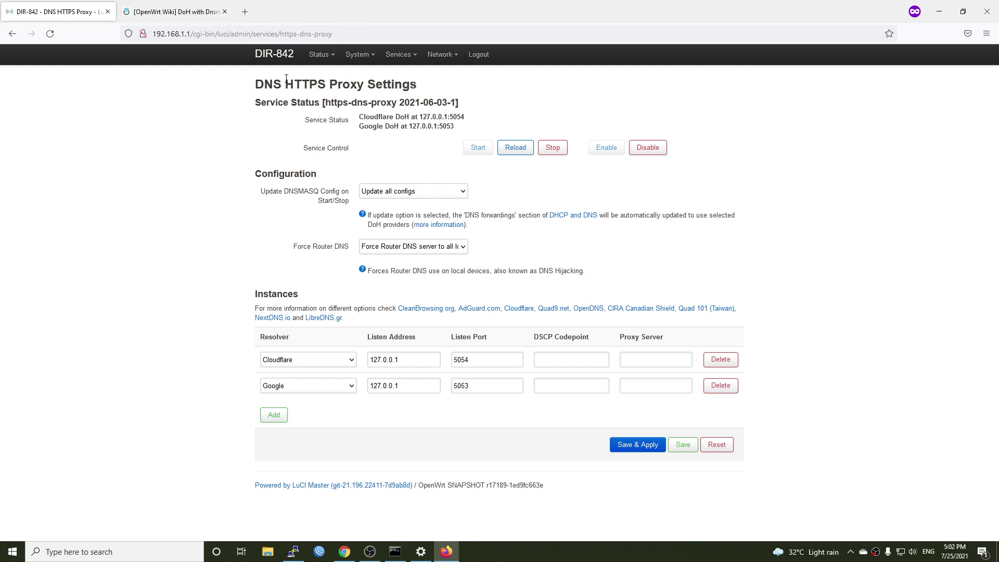
pyautogui.click(172, 11)
# Open dnsleaktest.com from the guide in a new tab and start the Extended test
pyautogui.scroll(-9, 478, 401)
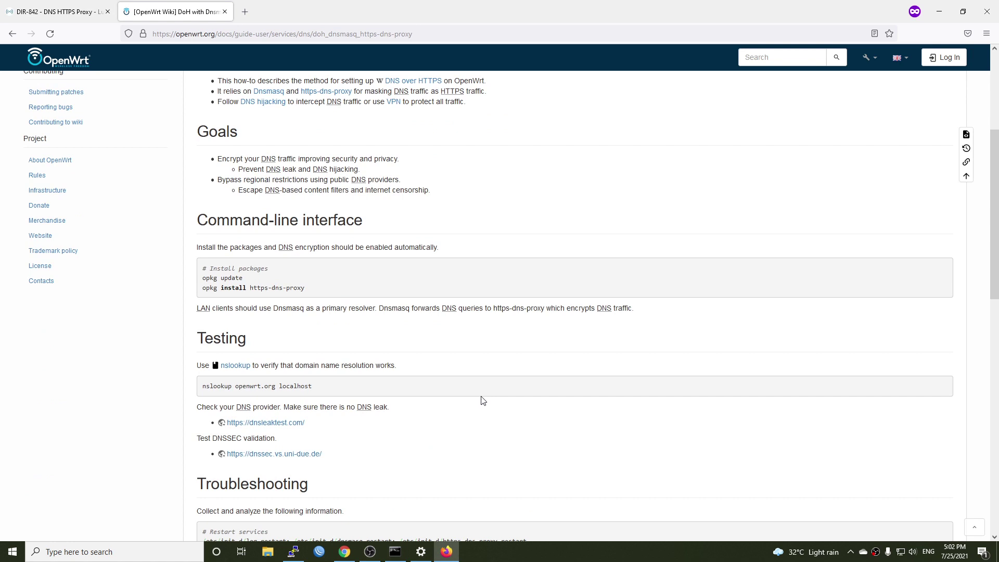
pyautogui.scroll(3, 489, 398)
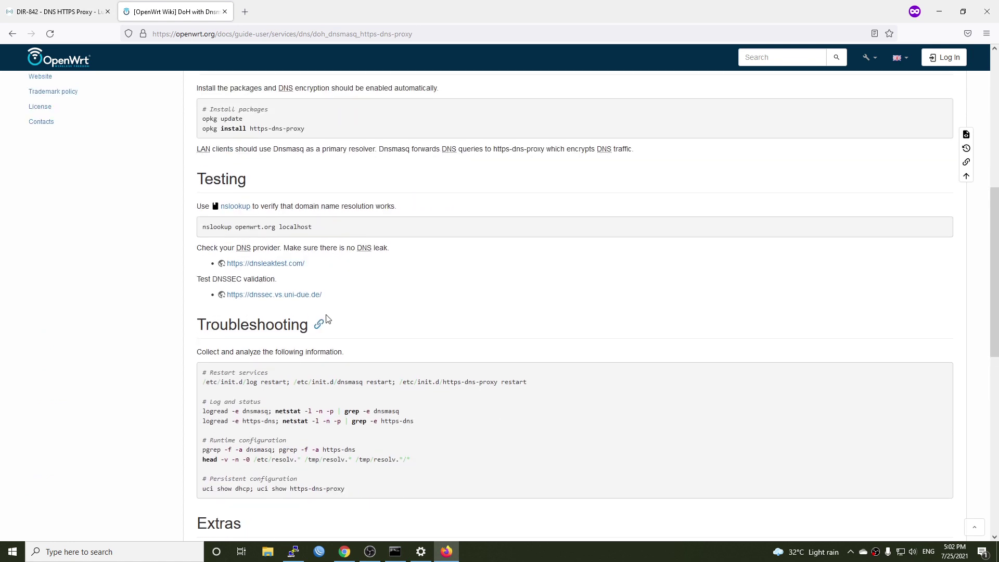
pyautogui.middleClick(276, 266)
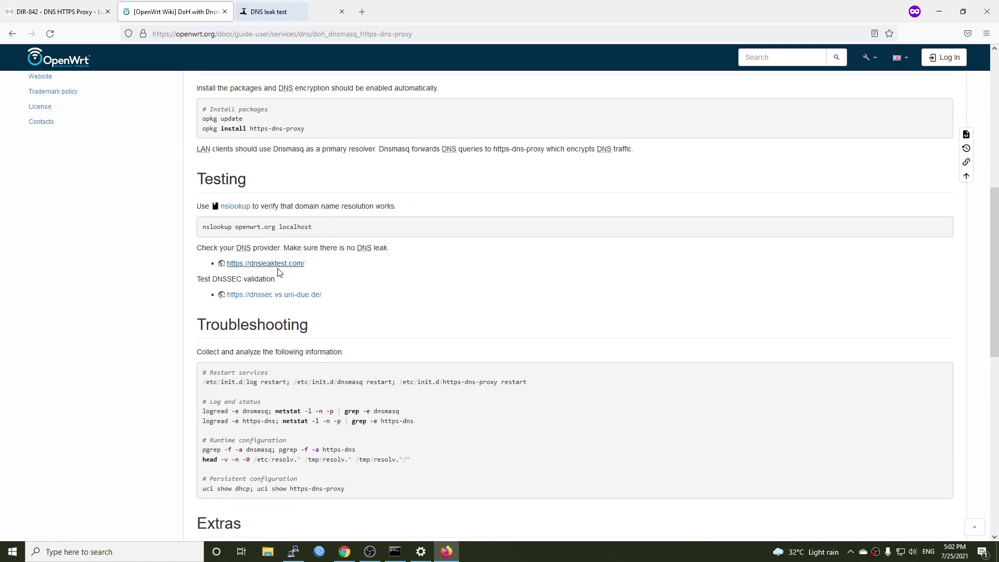
pyautogui.click(295, 7)
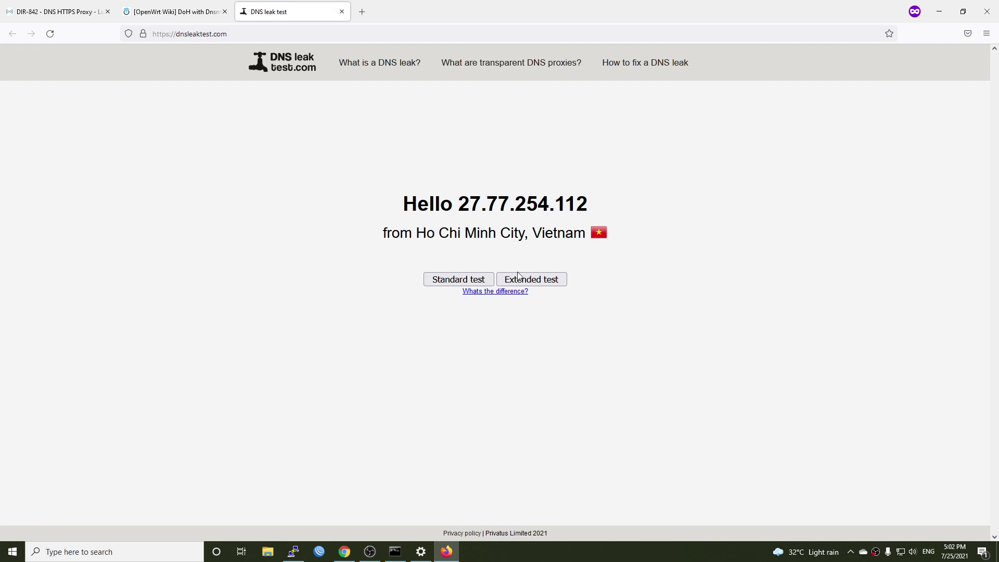
pyautogui.click(537, 284)
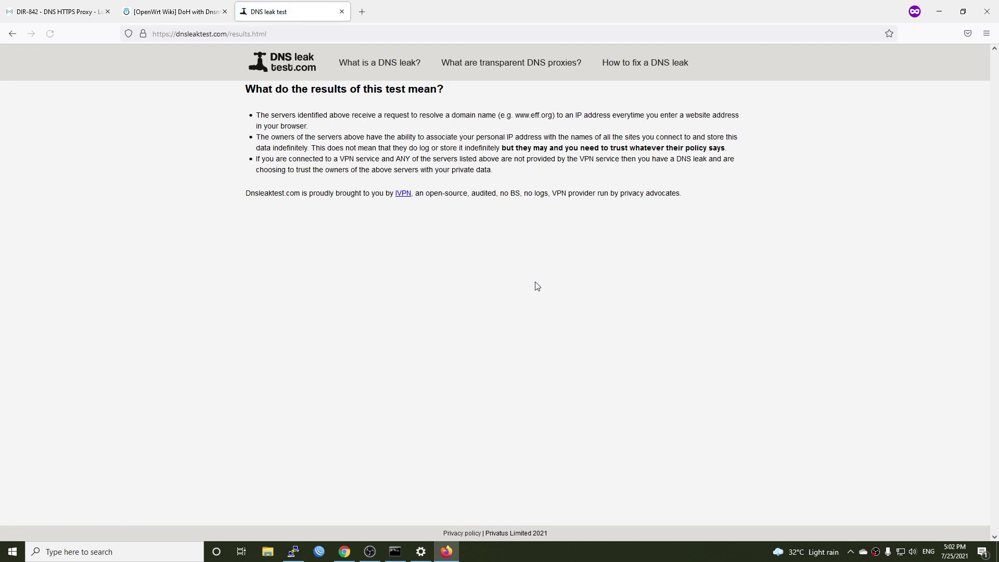
# Run the DNSSEC resolver test, then view leak-test results finding 6, 1, 1, 1 servers
pyautogui.click(203, 8)
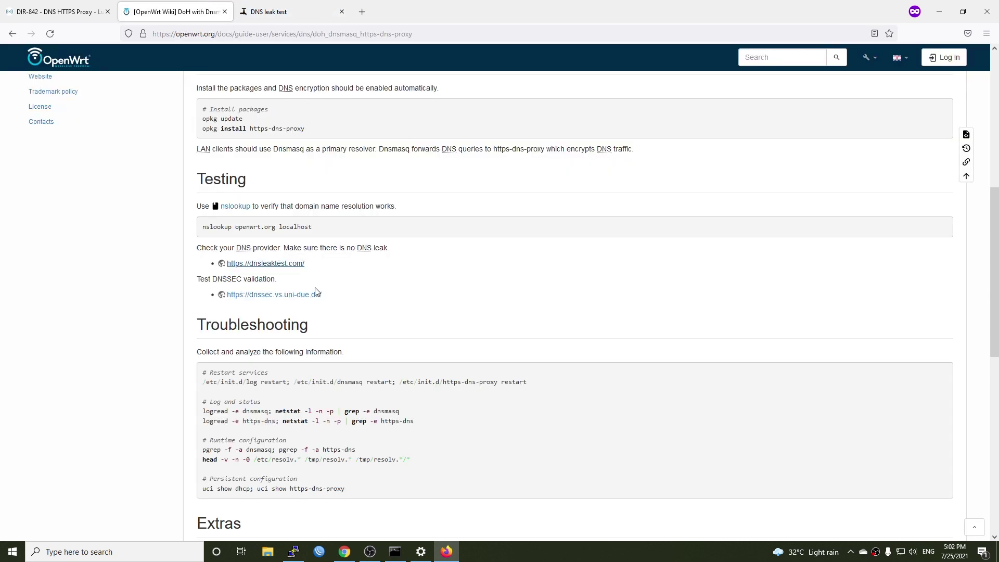
pyautogui.click(259, 295)
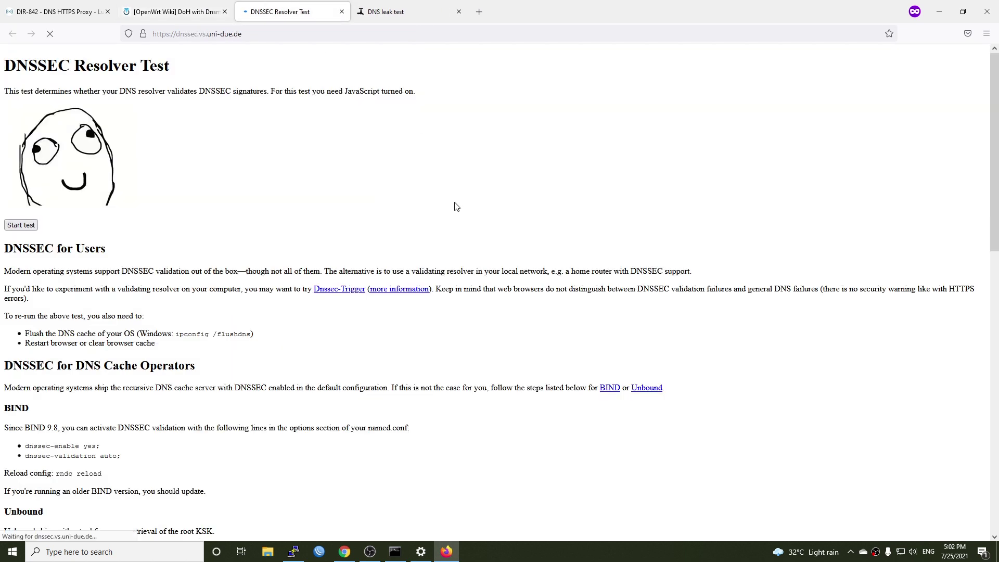
pyautogui.click(36, 224)
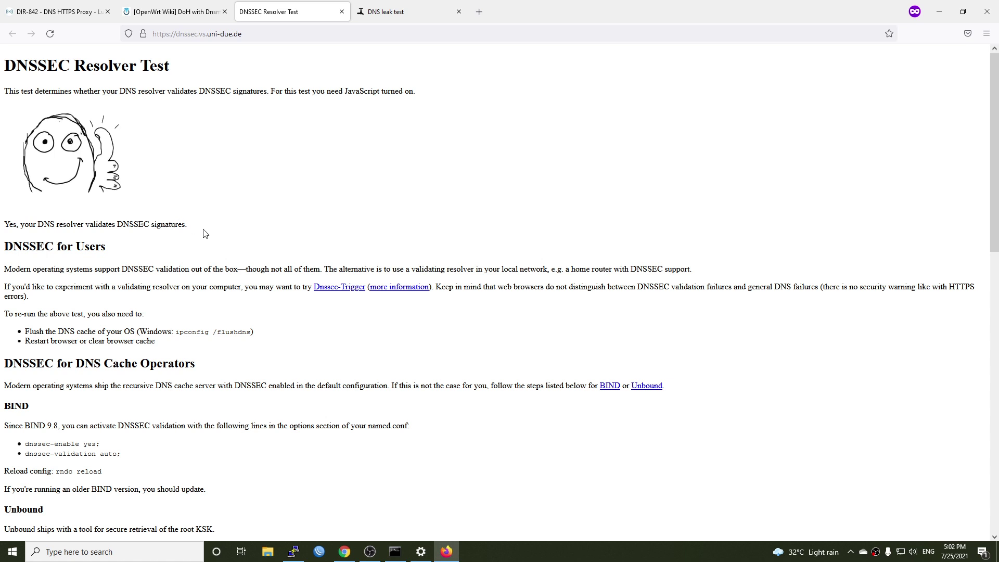
pyautogui.click(391, 12)
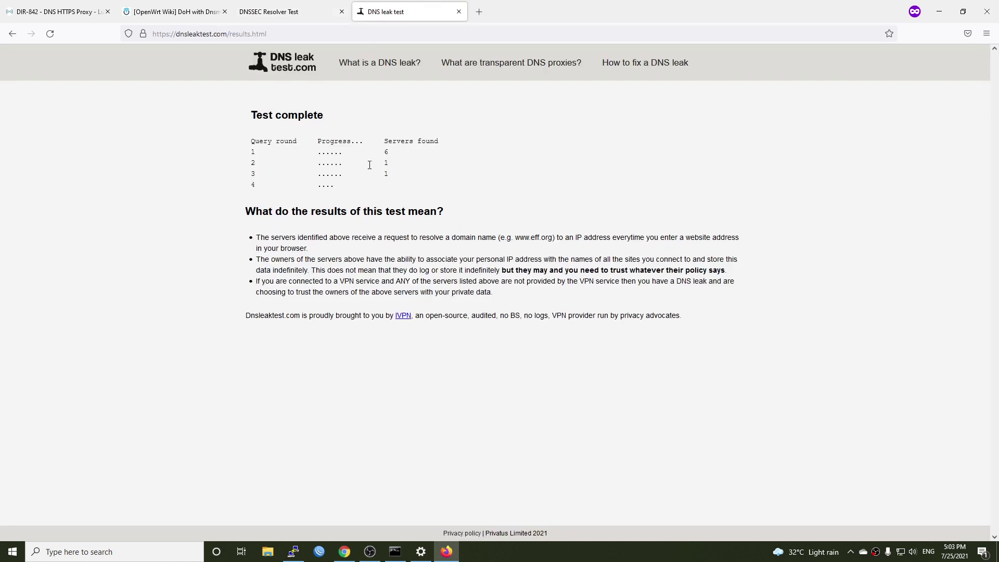
# Copy 'uci show https-dns-proxy' from the wiki's Troubleshooting section and switch to the PuTTY session
pyautogui.click(160, 5)
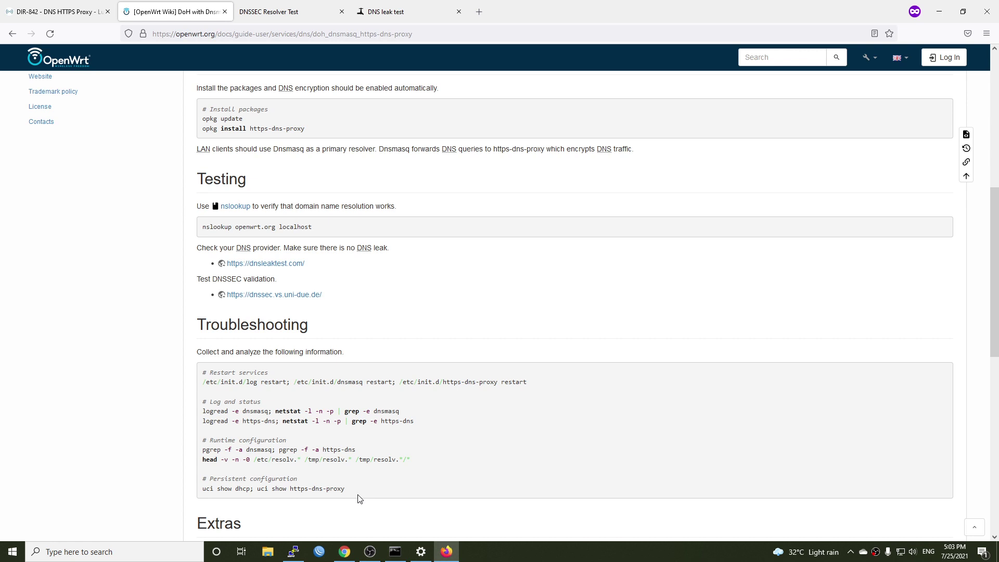
pyautogui.click(333, 40)
pyautogui.click(303, 498)
pyautogui.moveTo(354, 491); pyautogui.dragTo(257, 489)
pyautogui.hotkey('ctrl', 'c')
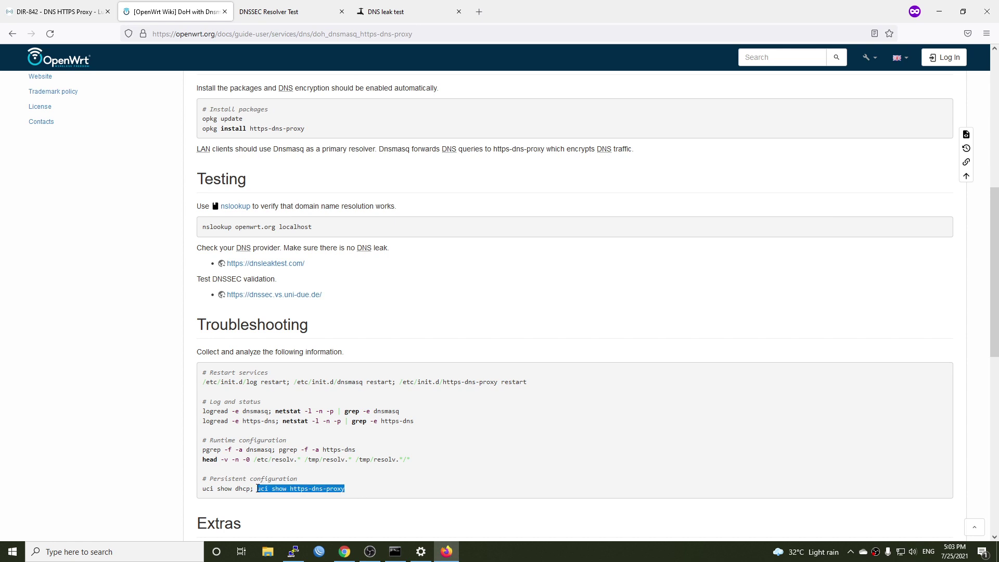
pyautogui.hotkey('alt', 'Tab')
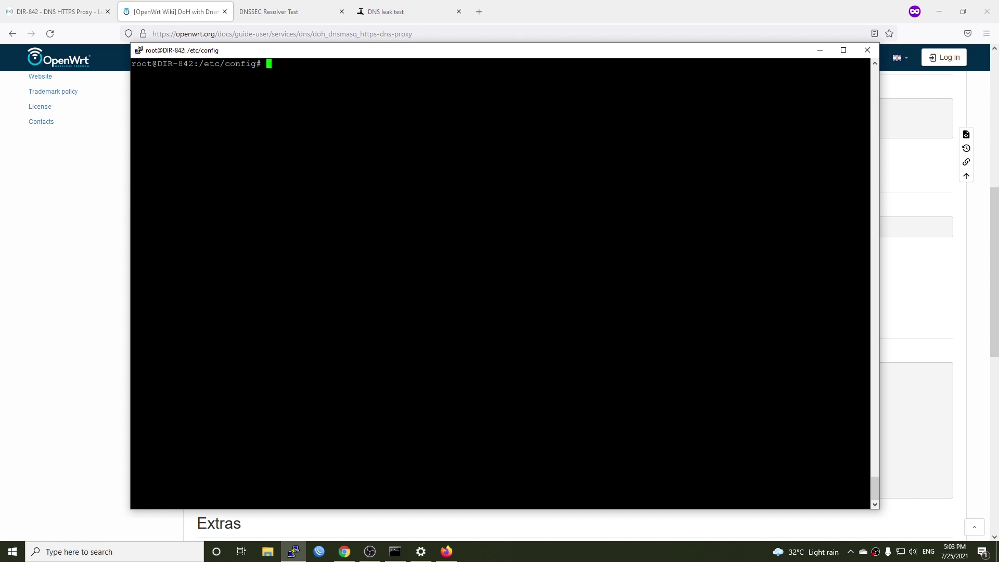
# Run 'uci show https-dns-proxy' in PuTTY and review Cloudflare on port 5054 and Google on 5053
pyautogui.press('shift+Insert')
pyautogui.press('Return')
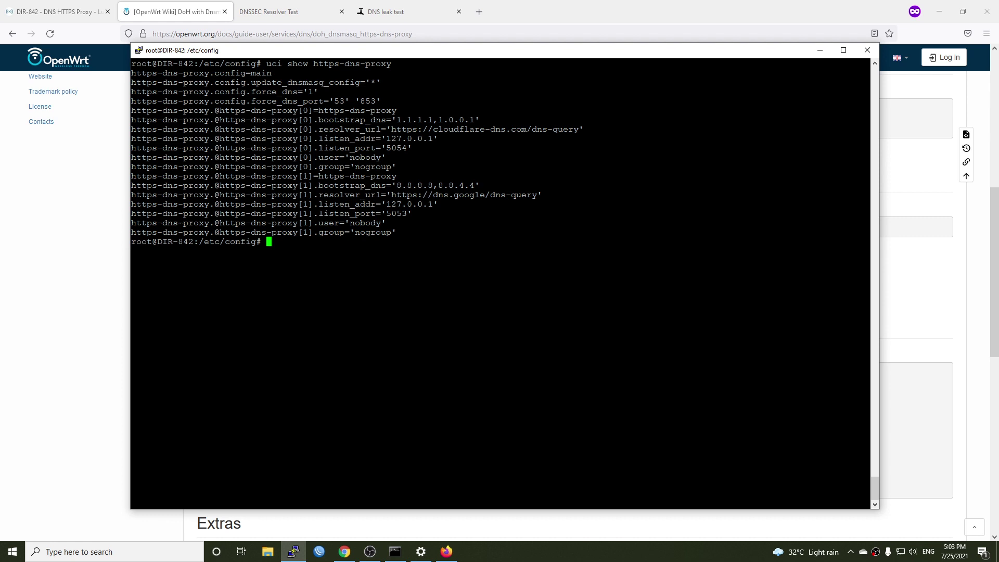
pyautogui.moveTo(412, 147); pyautogui.dragTo(386, 148)
pyautogui.click(386, 148)
pyautogui.moveTo(864, 244); pyautogui.dragTo(135, 178)
pyautogui.click(30, 10)
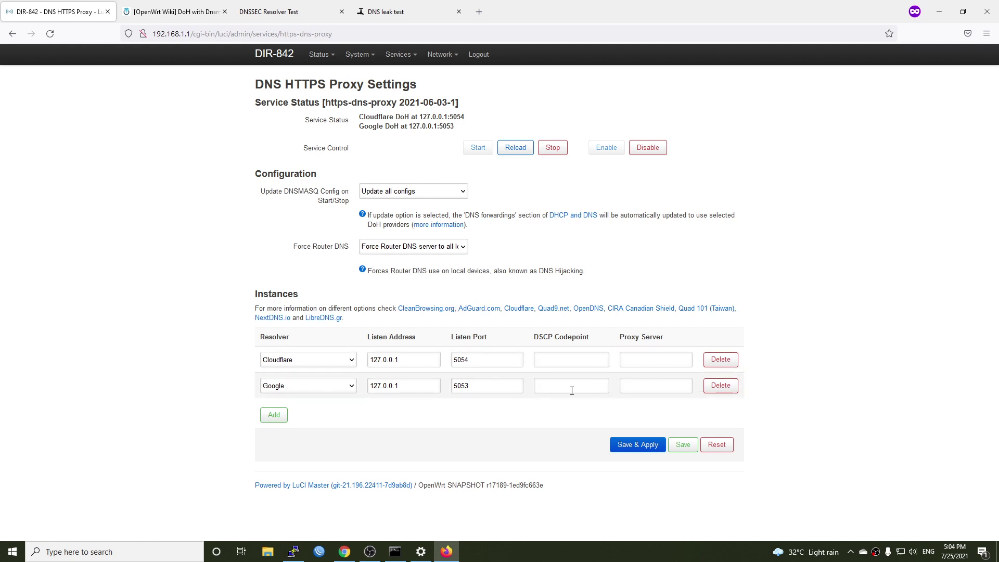
# Inspect the Google instance and try adding a third resolver row, keeping only Cloudflare 5054 and Google 5053
pyautogui.click(654, 390)
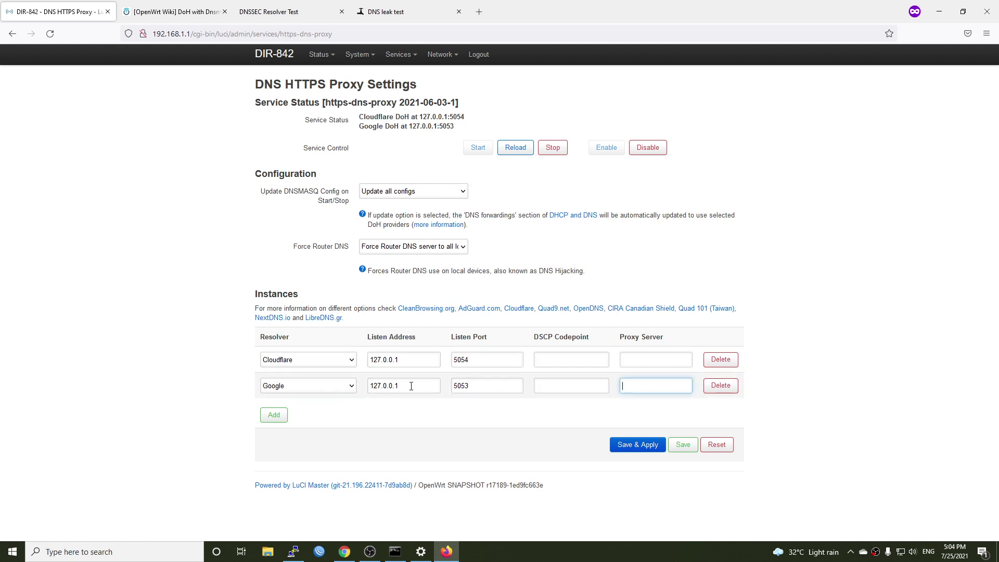
pyautogui.click(362, 426)
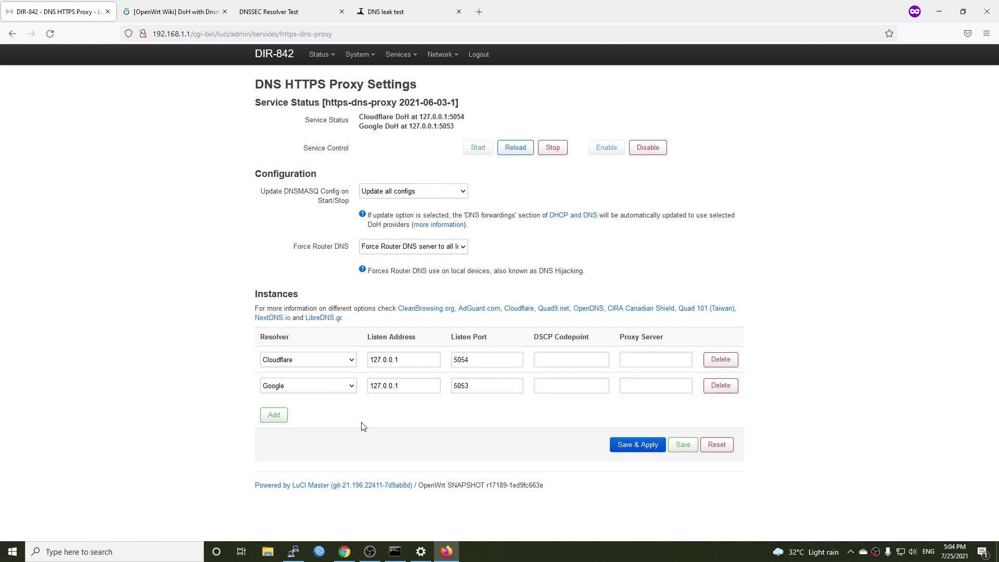
pyautogui.click(273, 415)
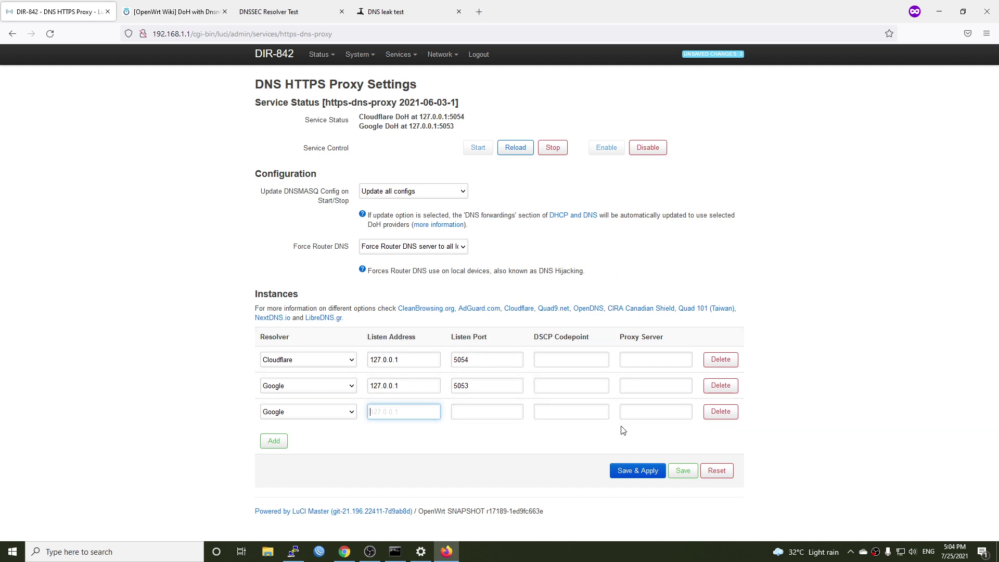
pyautogui.click(338, 414)
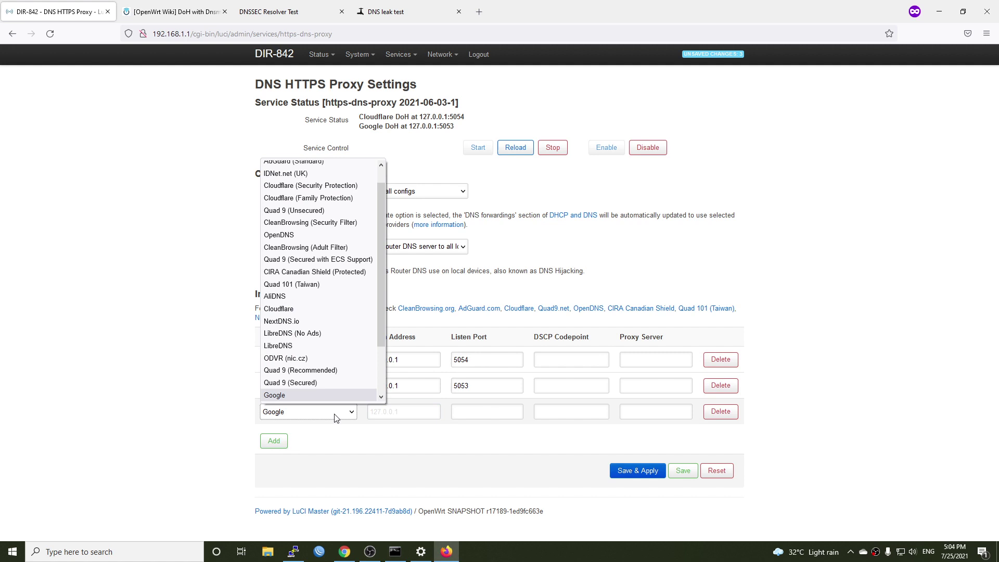
pyautogui.scroll(2, 334, 227)
pyautogui.scroll(3, 335, 227)
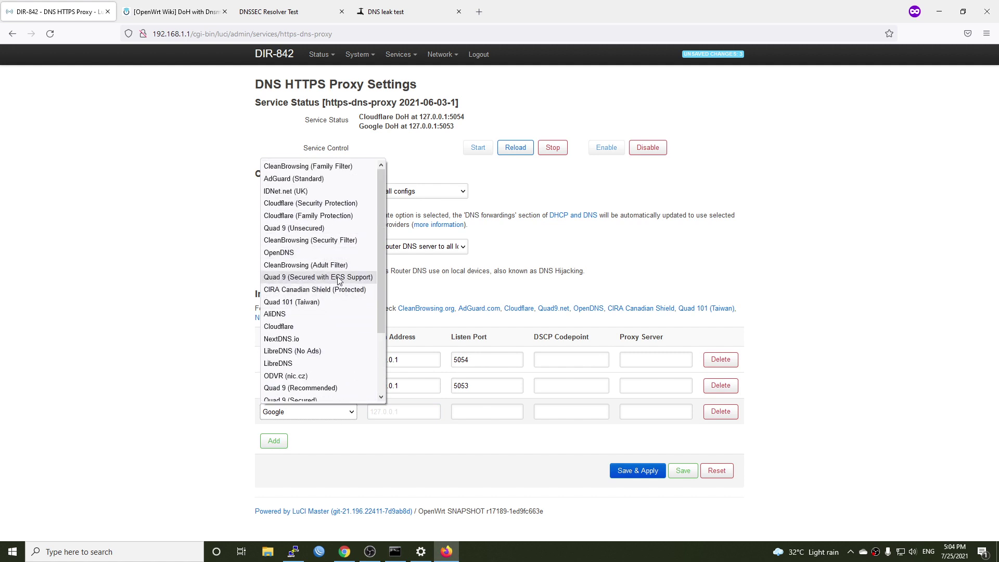
pyautogui.click(587, 253)
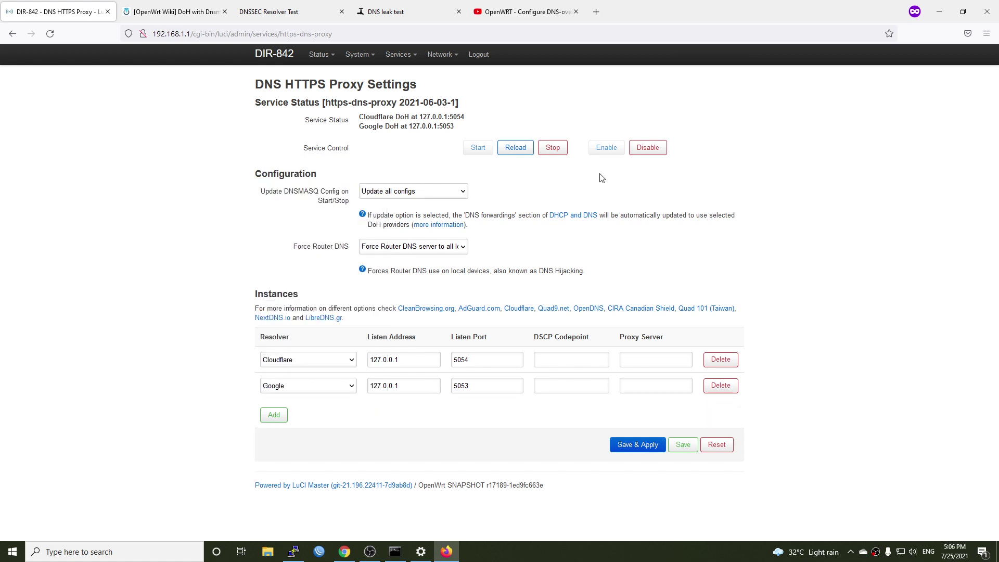
# Go to the Firewall's Custom Rules page, reached through the NAT Rules view
pyautogui.moveTo(444, 58)
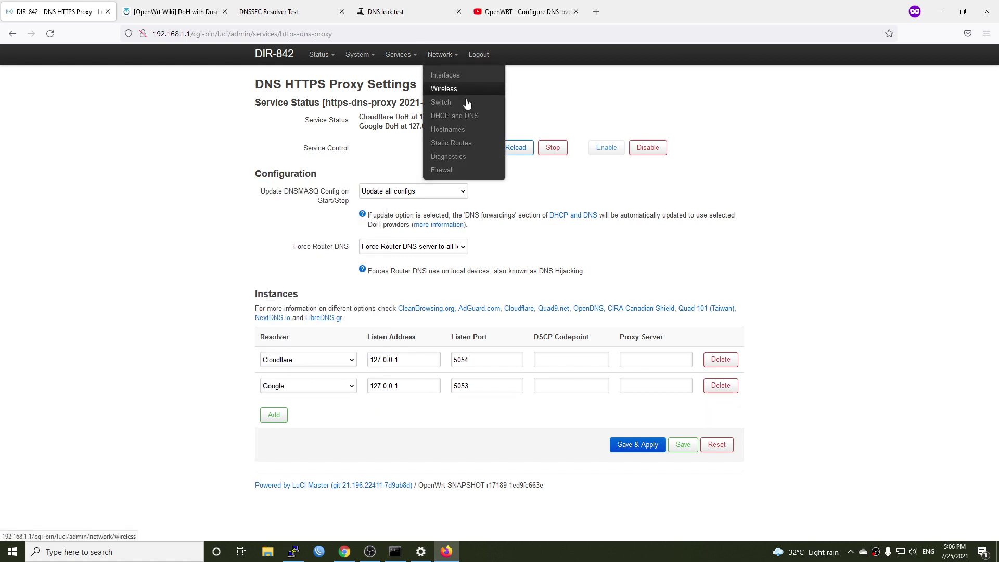
pyautogui.click(451, 170)
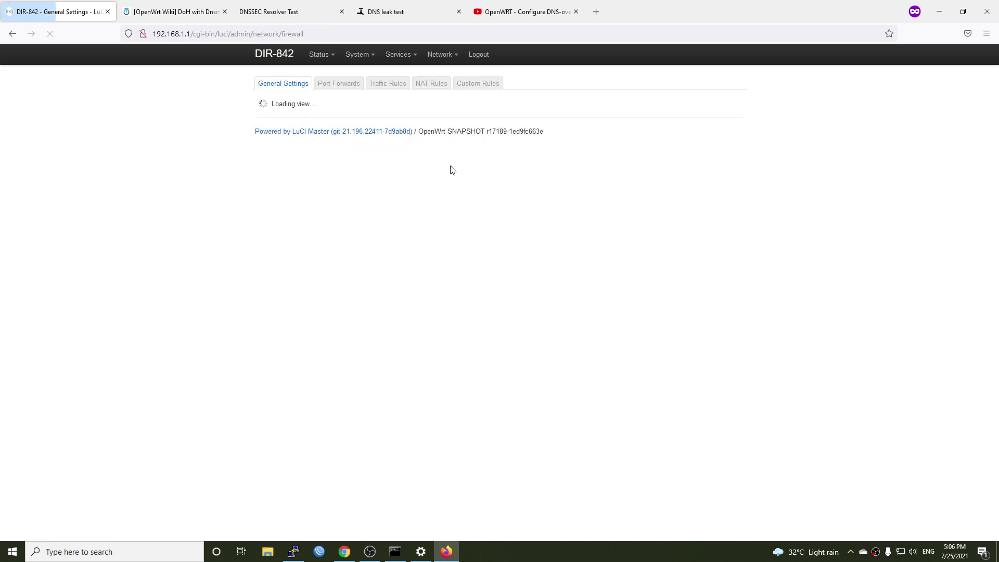
pyautogui.click(440, 86)
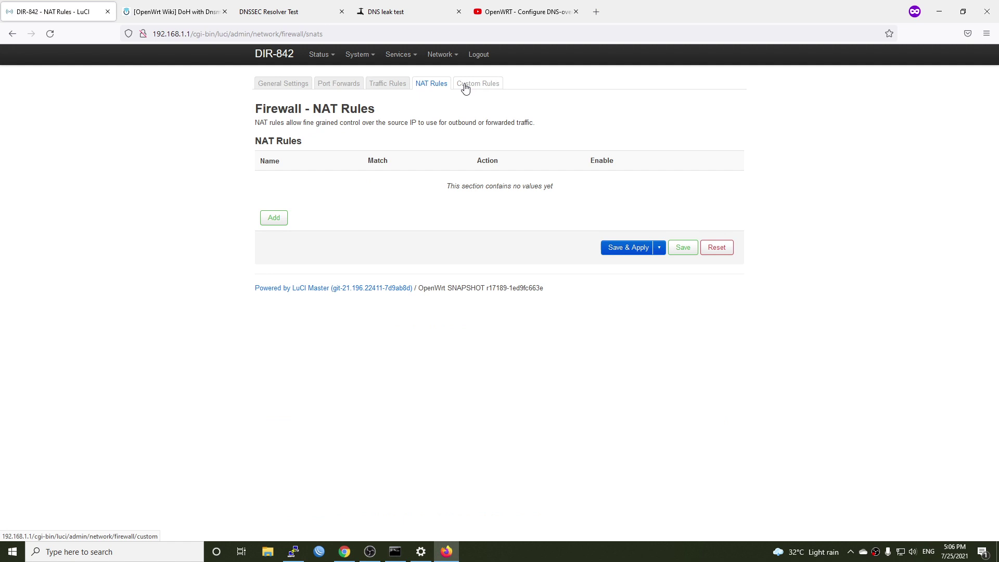
pyautogui.click(465, 86)
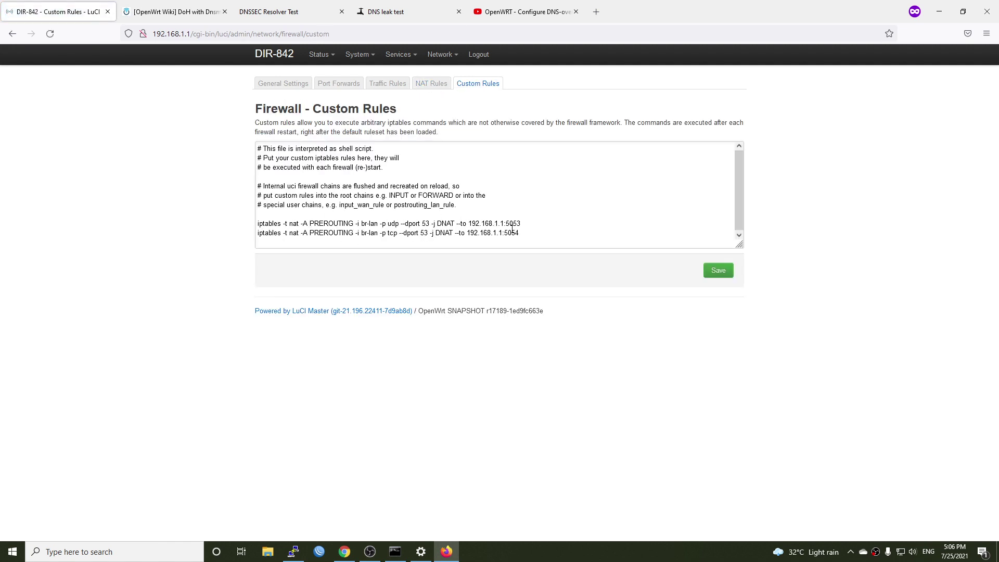
# Select the two iptables lines redirecting LAN DNS to 192.168.1.1:5053 (UDP) and 5054 (TCP)
pyautogui.moveTo(526, 225); pyautogui.dragTo(505, 225)
pyautogui.click(535, 221)
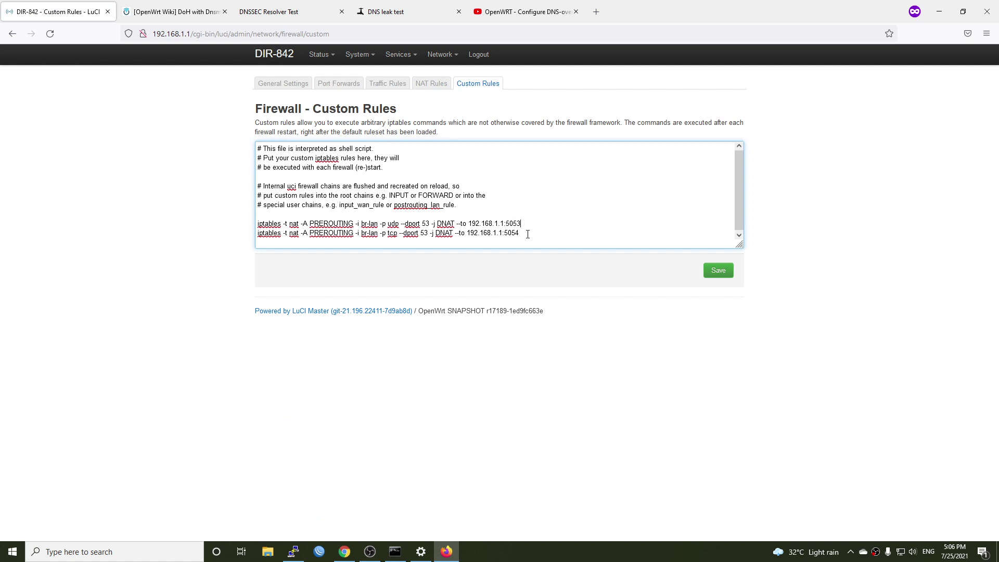
pyautogui.moveTo(528, 234); pyautogui.dragTo(258, 223)
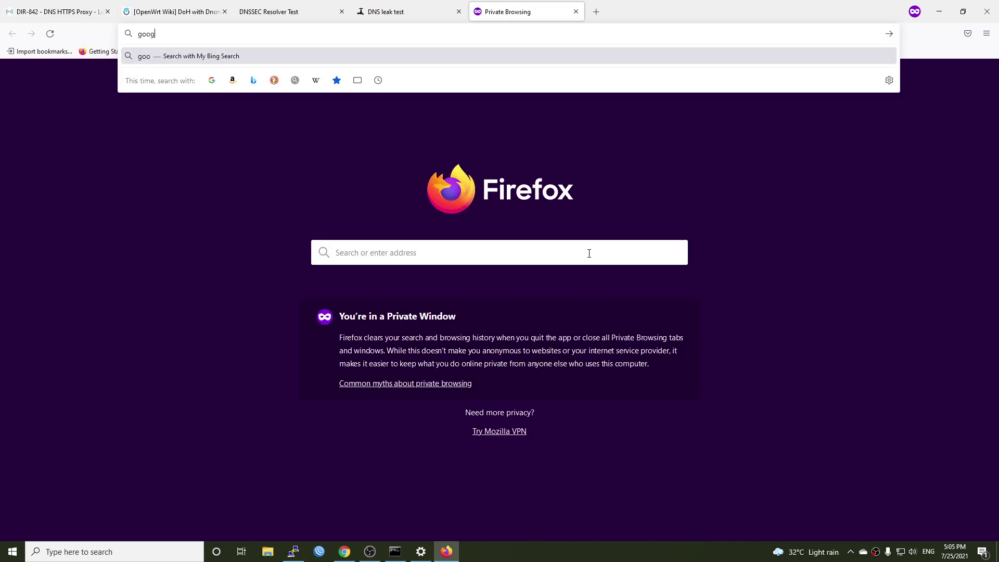
# Search Google for 'openwrt dns over tls' and open the 'OpenWRT - Configure DNS-over-TLS with Cloudflare DNS' video
pyautogui.write('le.com')
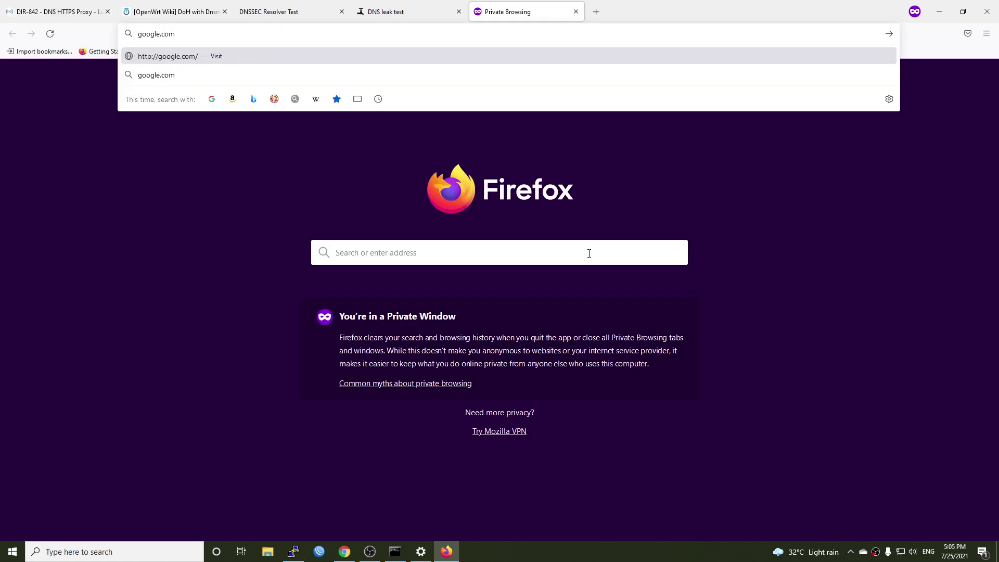
pyautogui.press('Return')
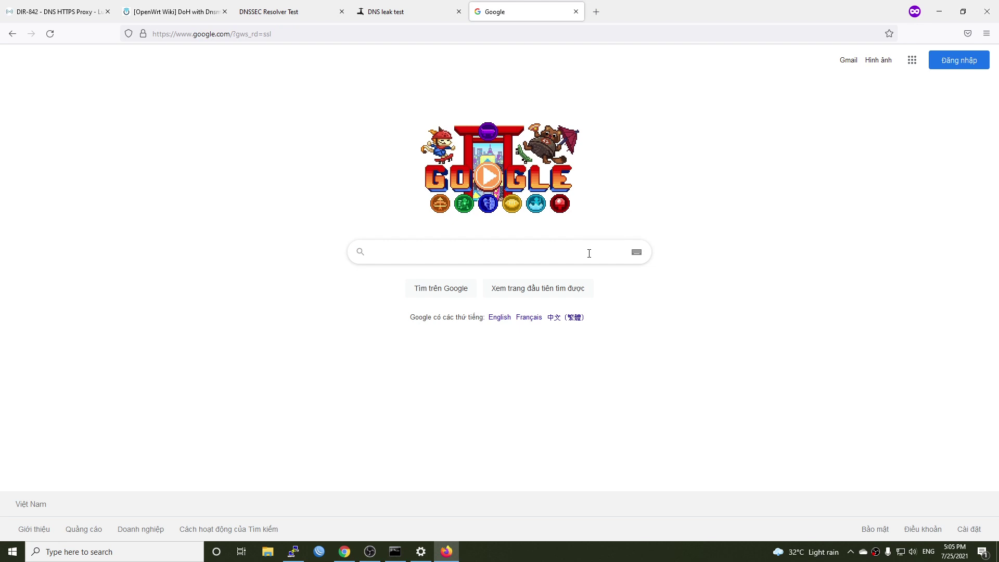
pyautogui.write('openwrt')
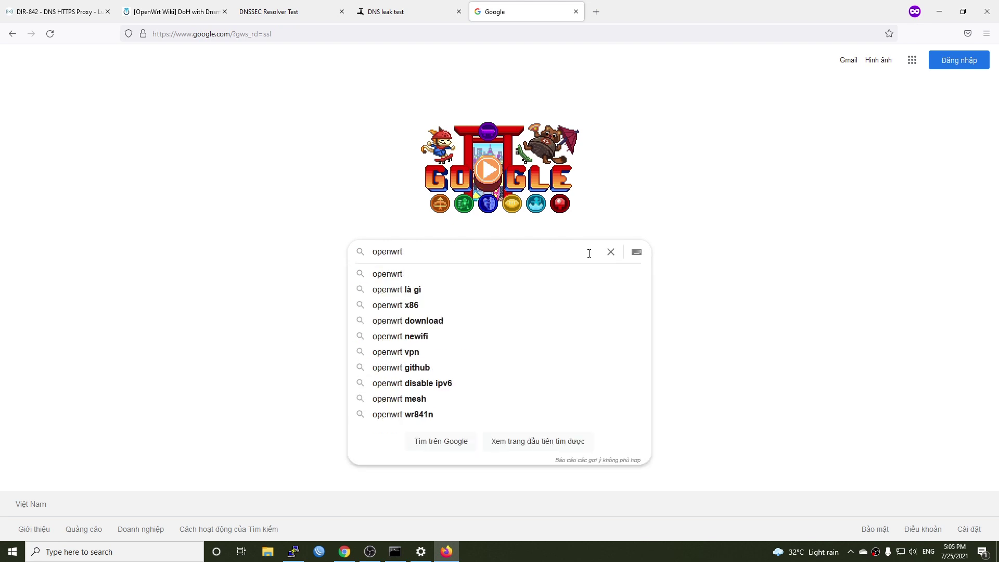
pyautogui.write(' dns vo')
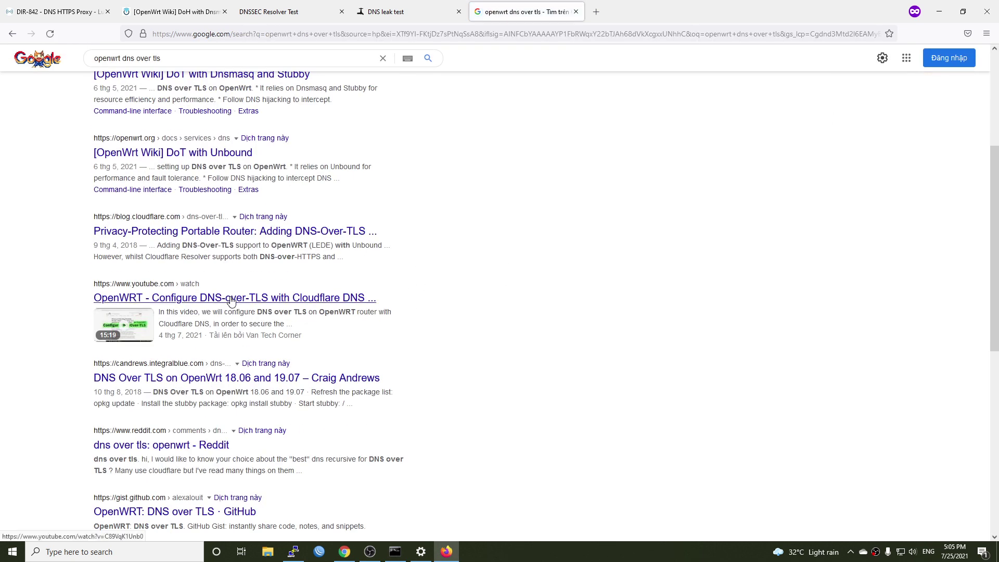
pyautogui.click(231, 298)
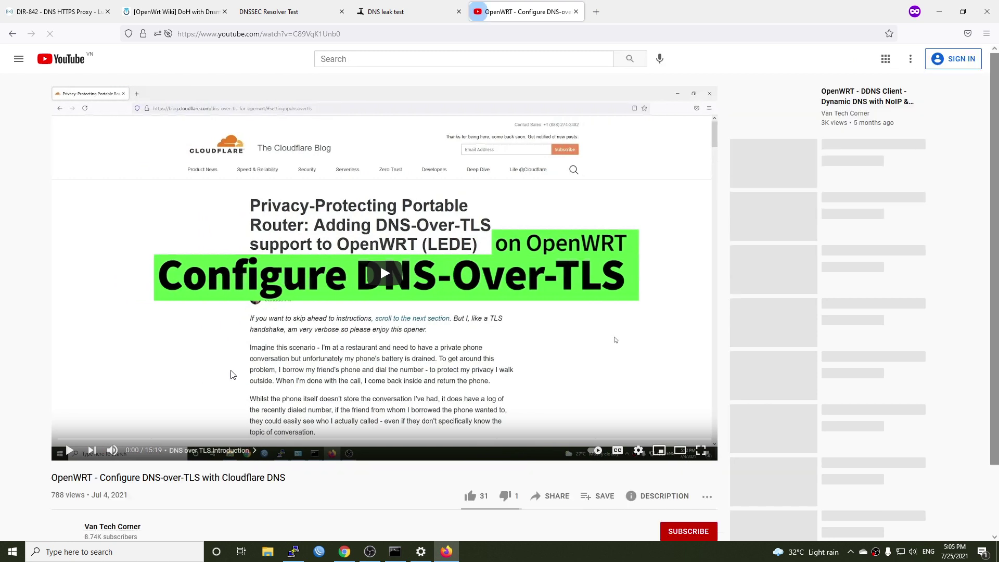